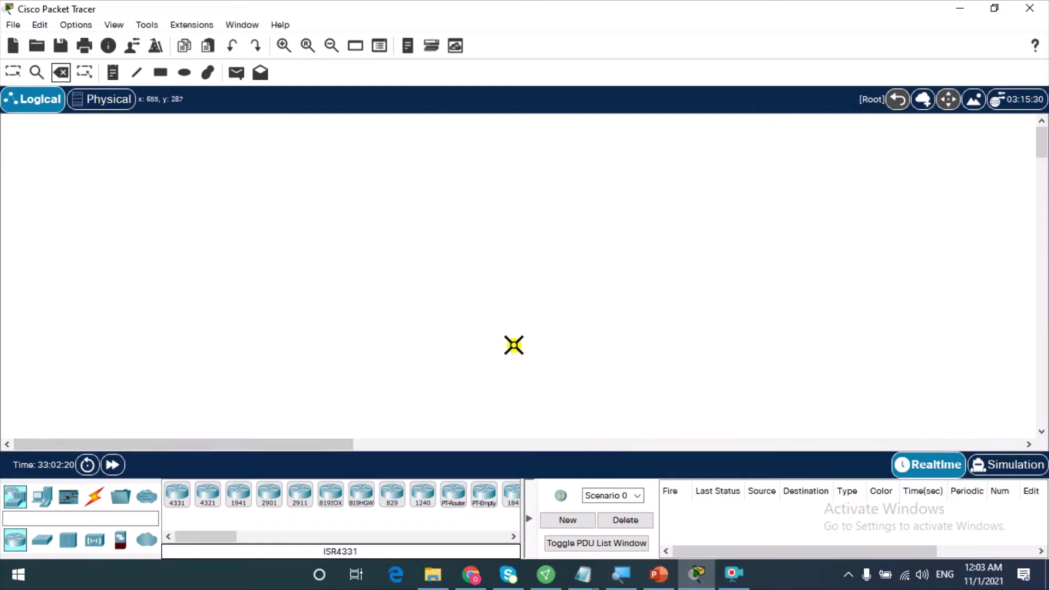
- Place a 2960 switch in the upper middle of the empty logical workspace
left_click(12, 72)
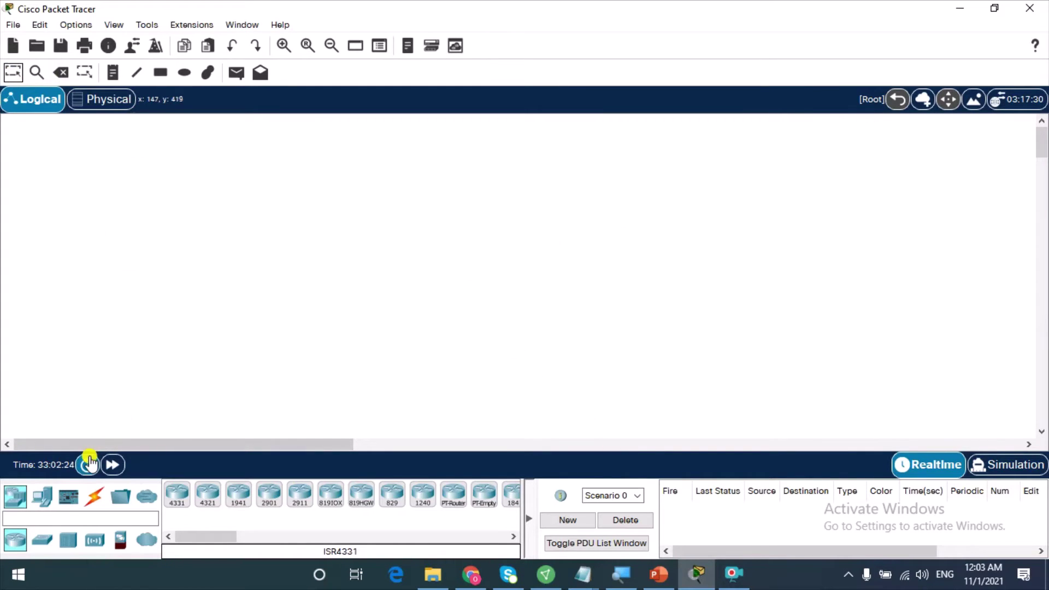
left_click(43, 543)
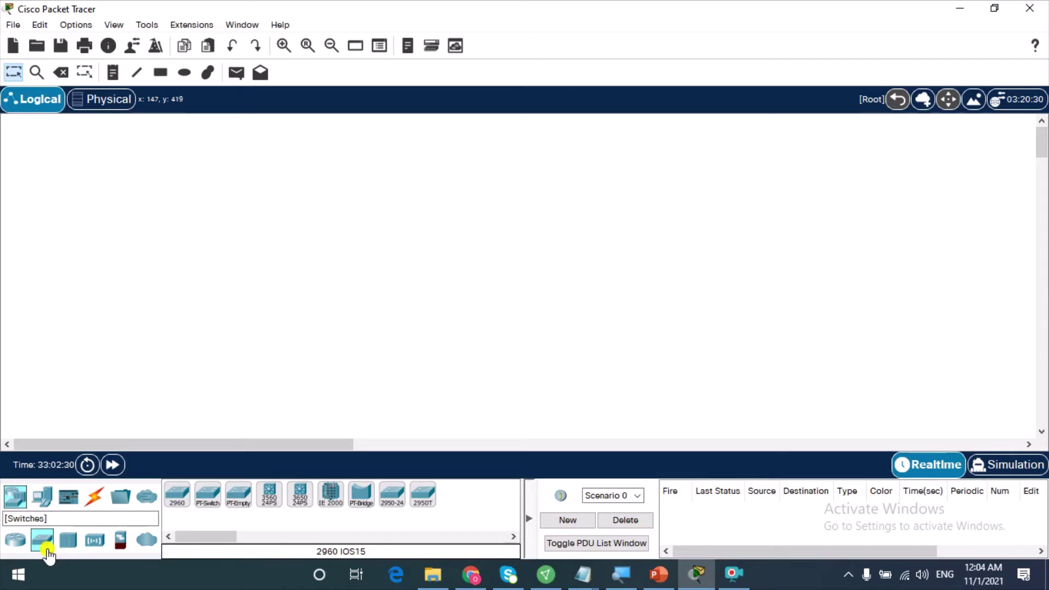
left_click(176, 501)
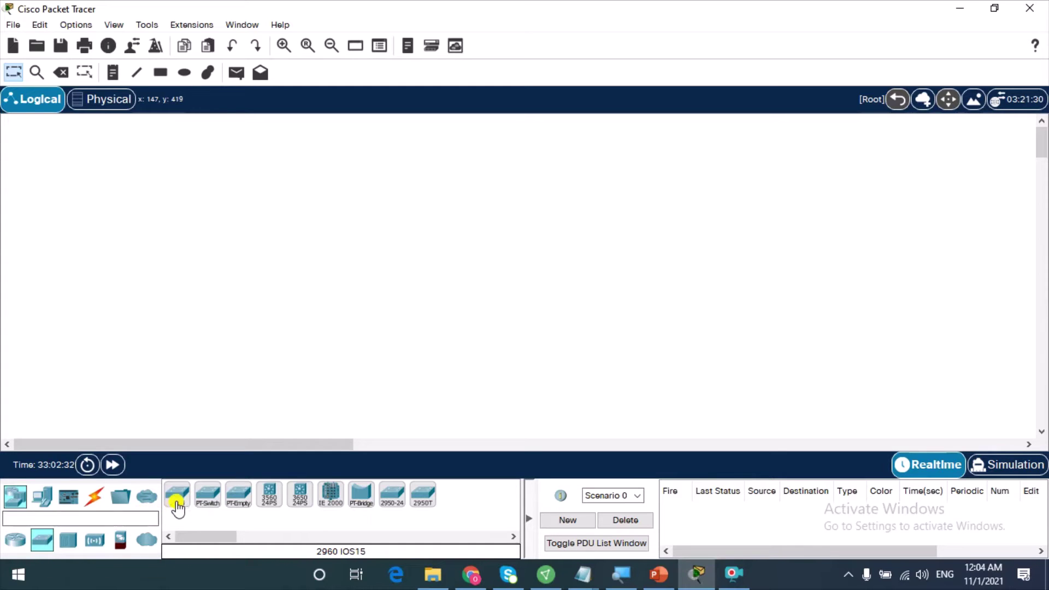
left_click_drag(178, 505, 323, 191)
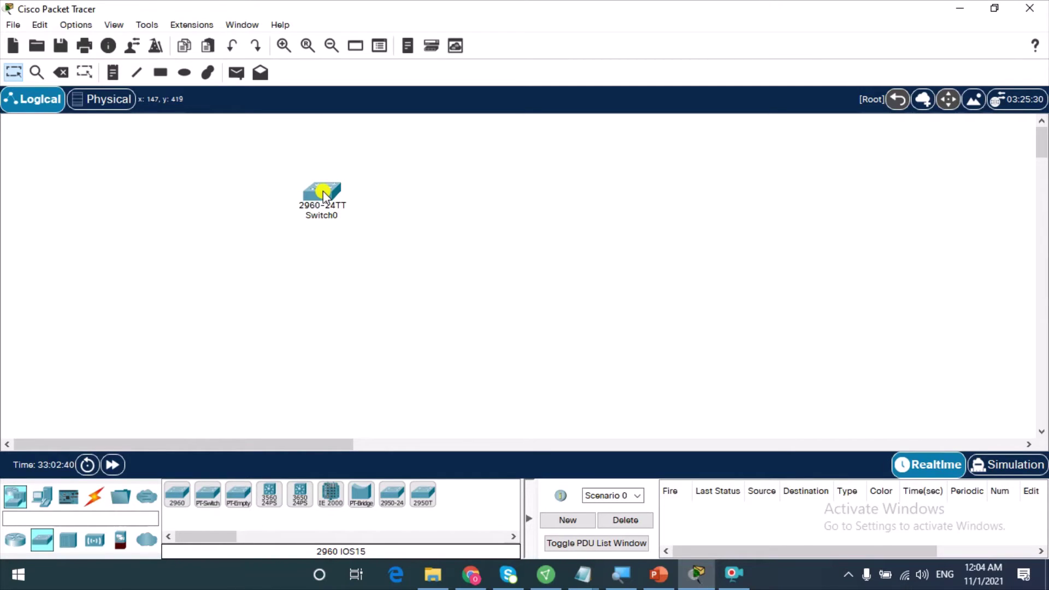
mouse_move(324, 195)
left_mouse_down()
mouse_move(486, 245)
mouse_move(487, 212)
left_mouse_up()
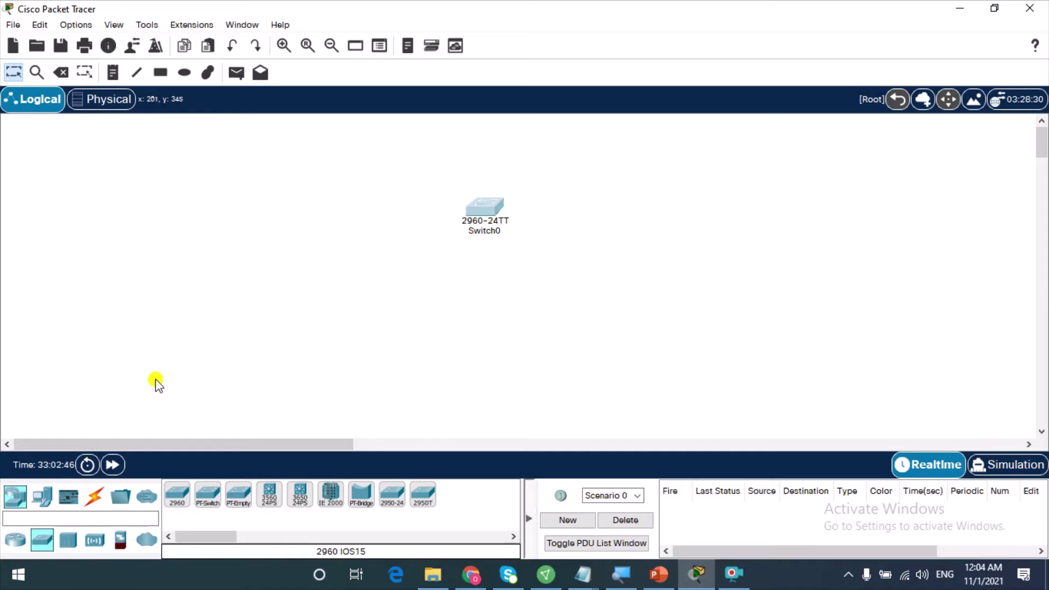
- Add two laptops, a PC and a printer in a row below the switch
left_click(38, 503)
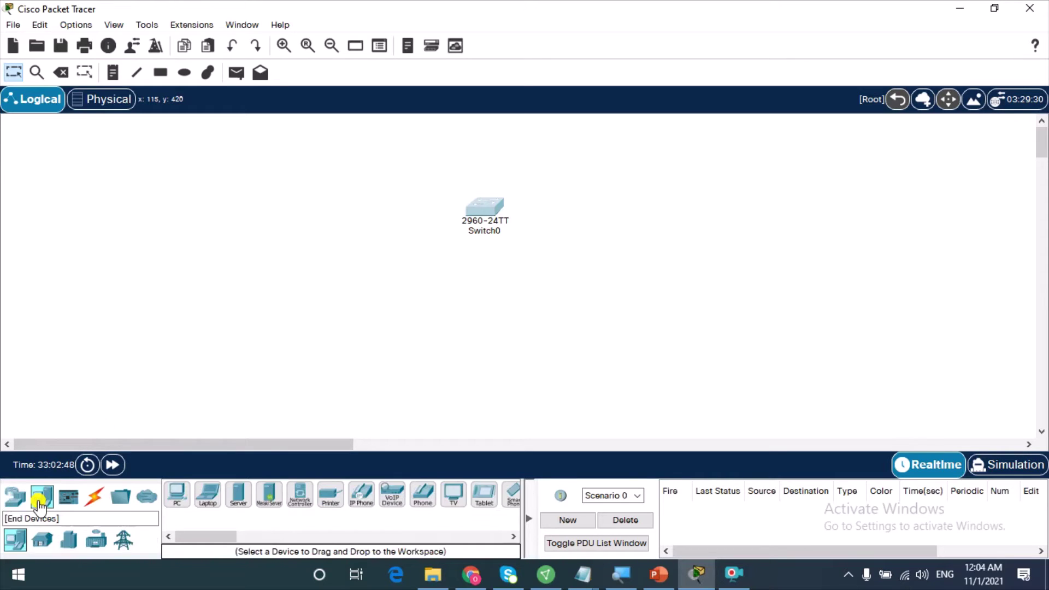
mouse_move(208, 506)
left_mouse_down()
mouse_move(229, 469)
mouse_move(403, 317)
left_mouse_up()
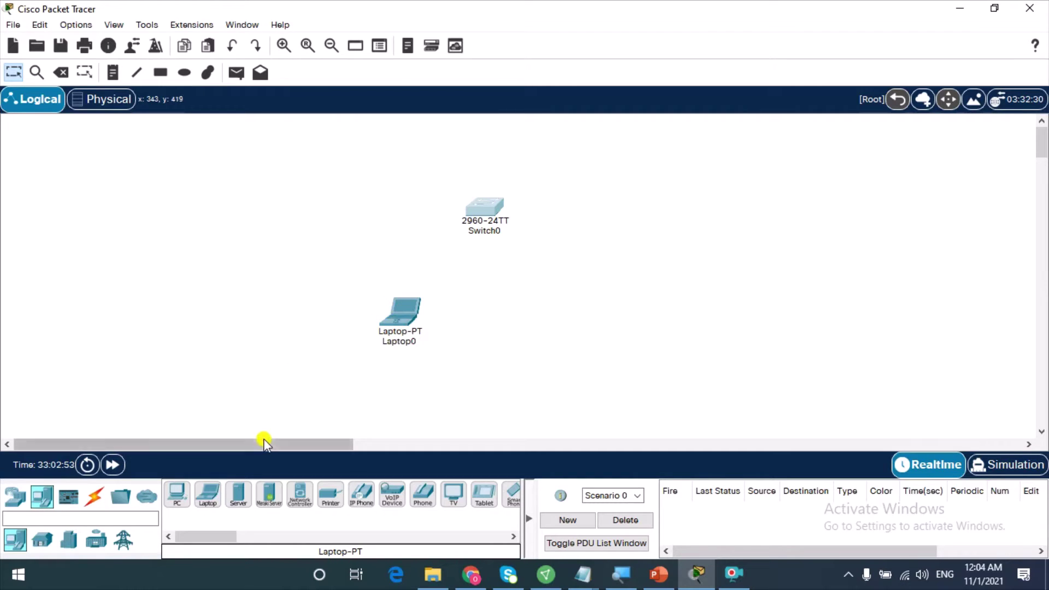
mouse_move(223, 497)
left_mouse_down()
mouse_move(454, 389)
mouse_move(496, 323)
mouse_move(484, 322)
left_mouse_up()
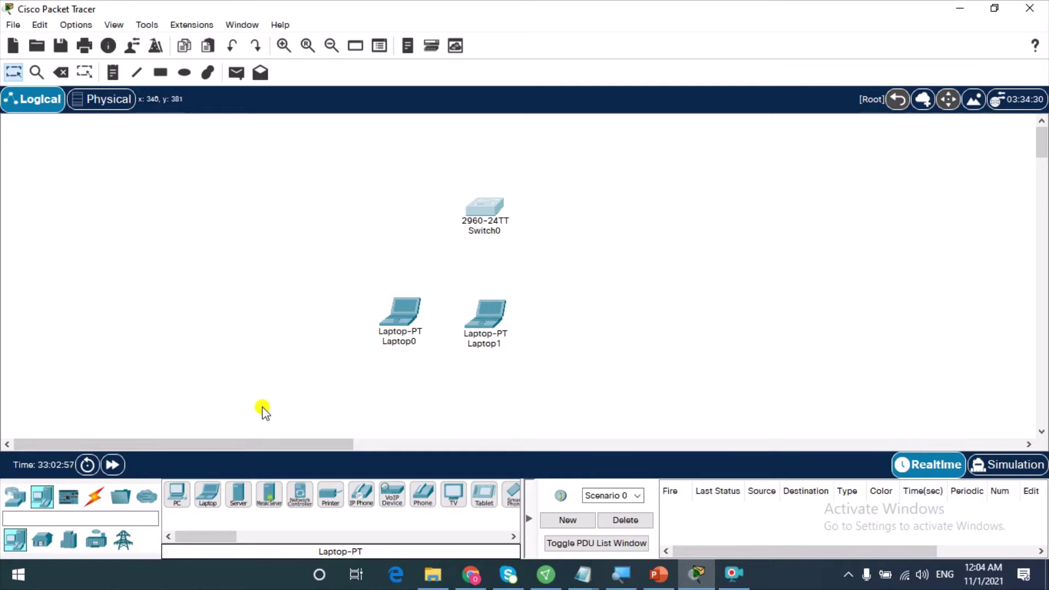
mouse_move(182, 491)
left_mouse_down()
mouse_move(246, 462)
mouse_move(442, 427)
left_mouse_up()
left_click_drag(550, 343, 564, 320)
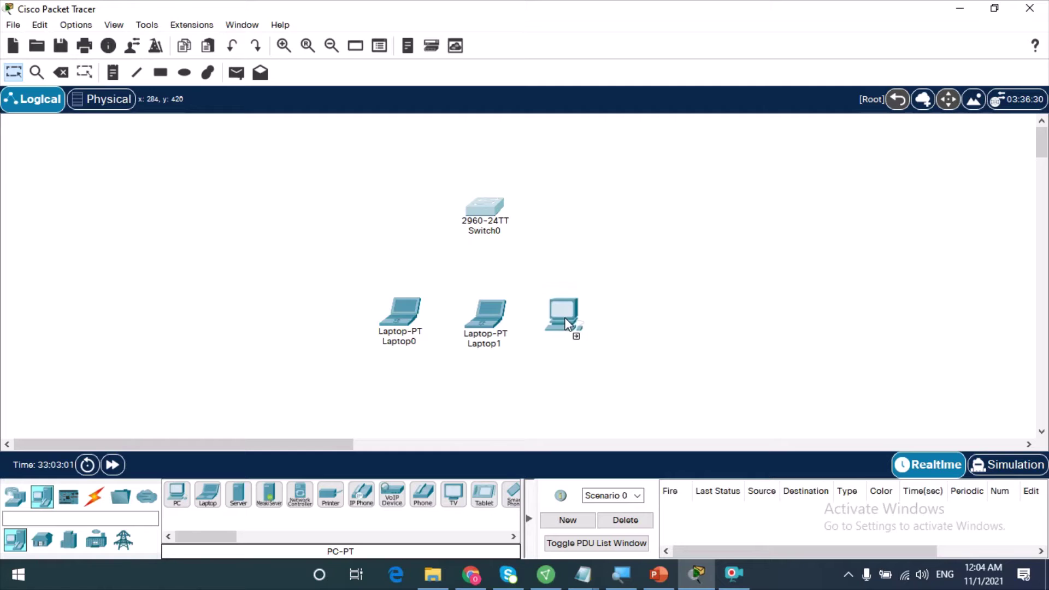
mouse_move(342, 492)
left_mouse_down()
mouse_move(418, 441)
mouse_move(541, 407)
mouse_move(644, 333)
mouse_move(635, 317)
left_mouse_up()
- Rearrange the row so Laptop1 comes first, followed by Laptop0 and PC0, evenly spaced below the switch
mouse_move(483, 320)
left_mouse_down()
mouse_move(398, 320)
mouse_move(488, 310)
left_mouse_up()
left_click_drag(424, 320, 399, 310)
left_click_drag(468, 300, 473, 311)
left_click_drag(580, 313, 573, 303)
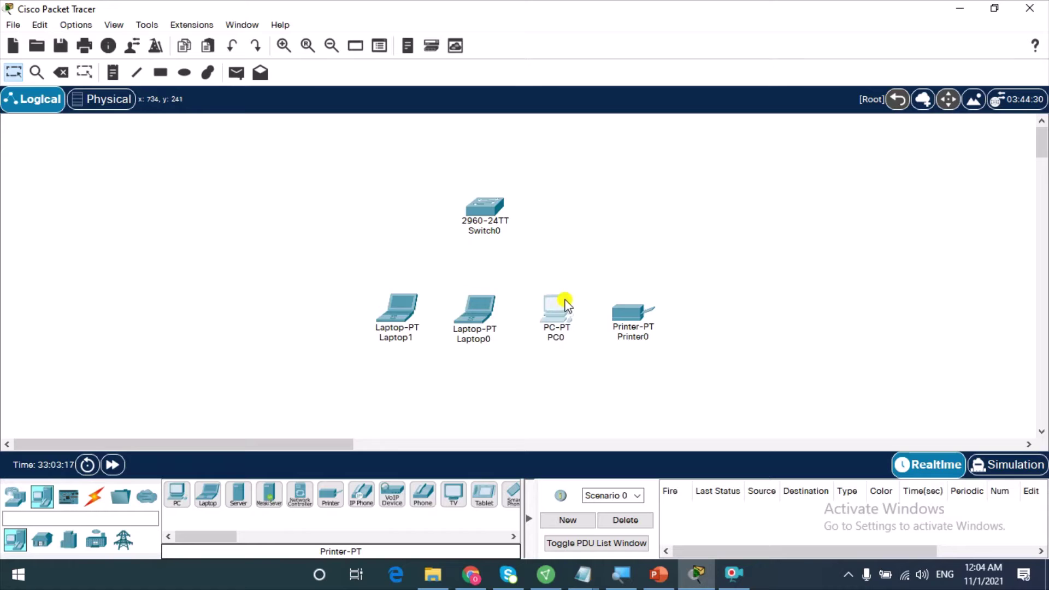
- Delete PC0 and place a server in its spot between Laptop0 and the printer
left_click(62, 72)
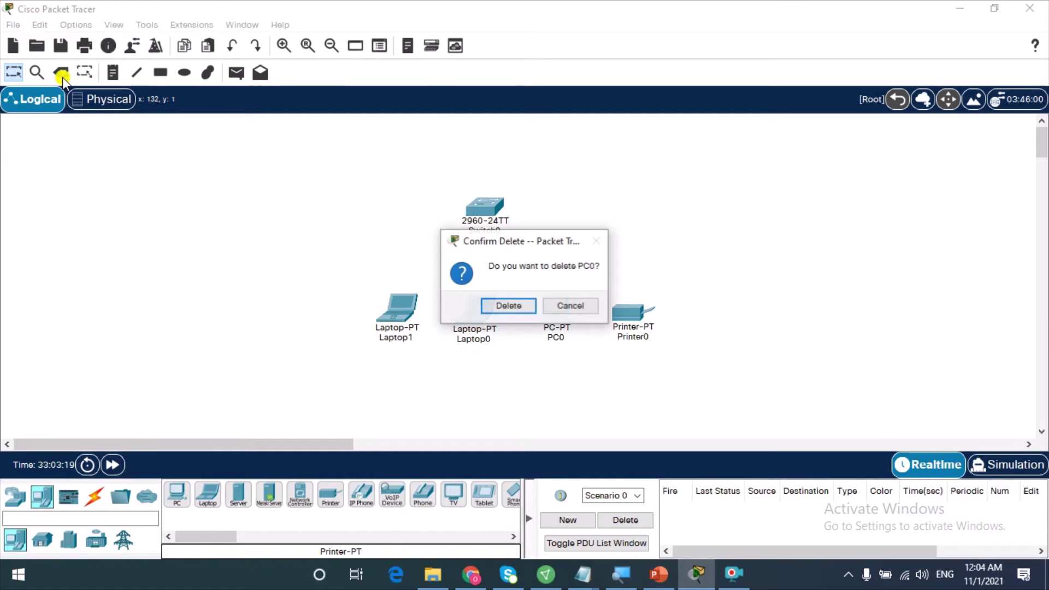
left_click(526, 302)
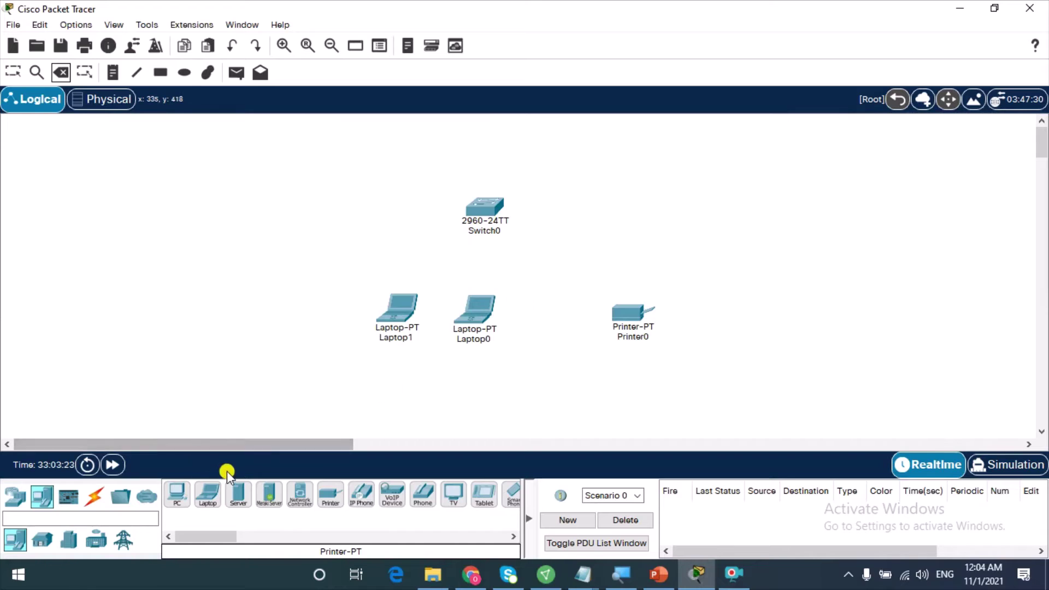
left_click_drag(235, 498, 543, 300)
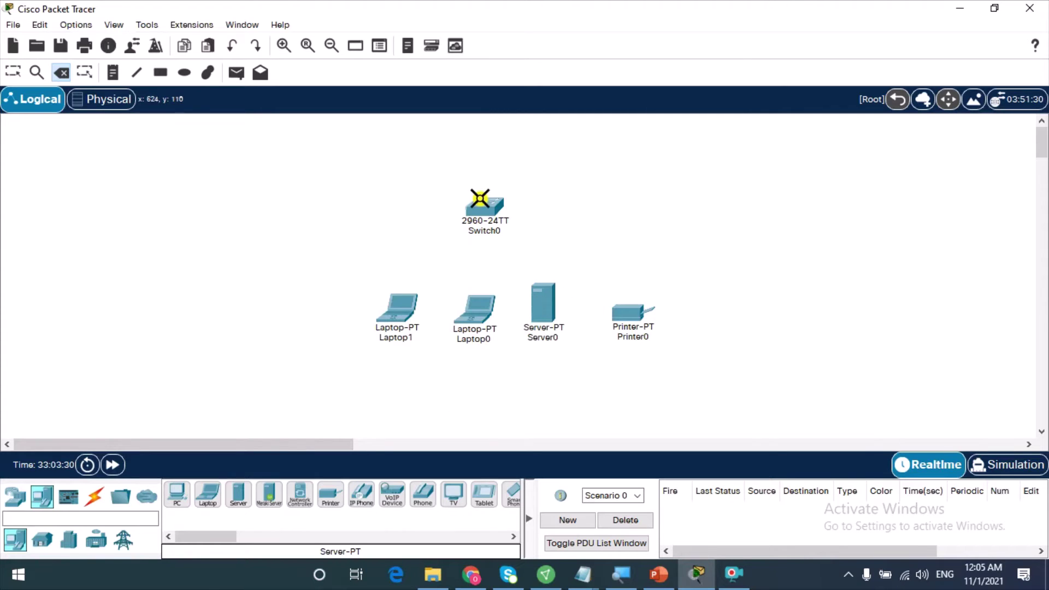
- Move Switch0 up above the centre of the row and shift the two laptops and the server slightly lower
left_click(13, 71)
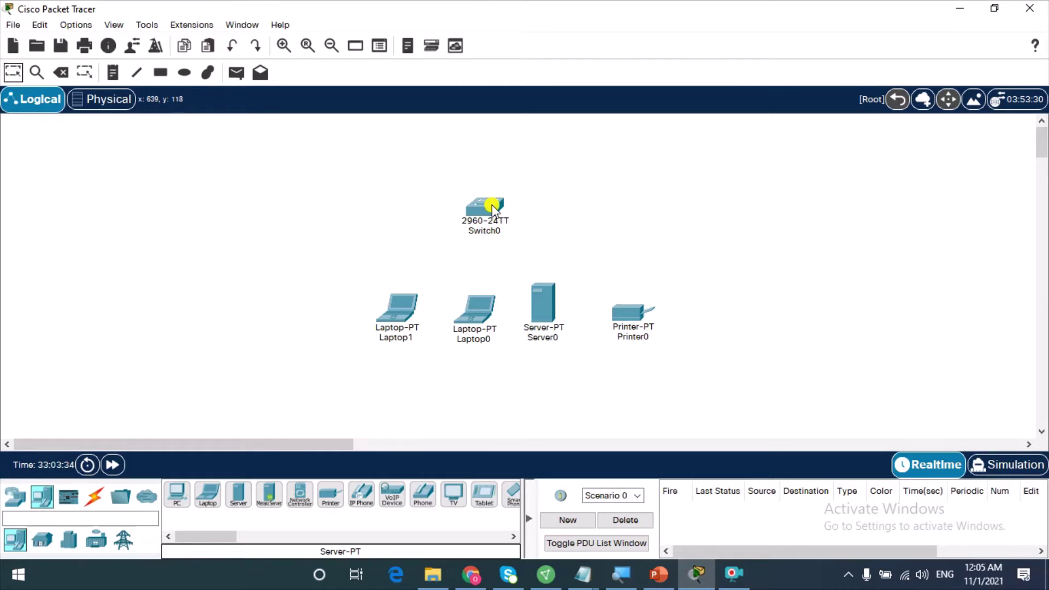
left_click_drag(485, 203, 515, 175)
left_click_drag(542, 312, 549, 320)
left_click_drag(470, 318, 470, 324)
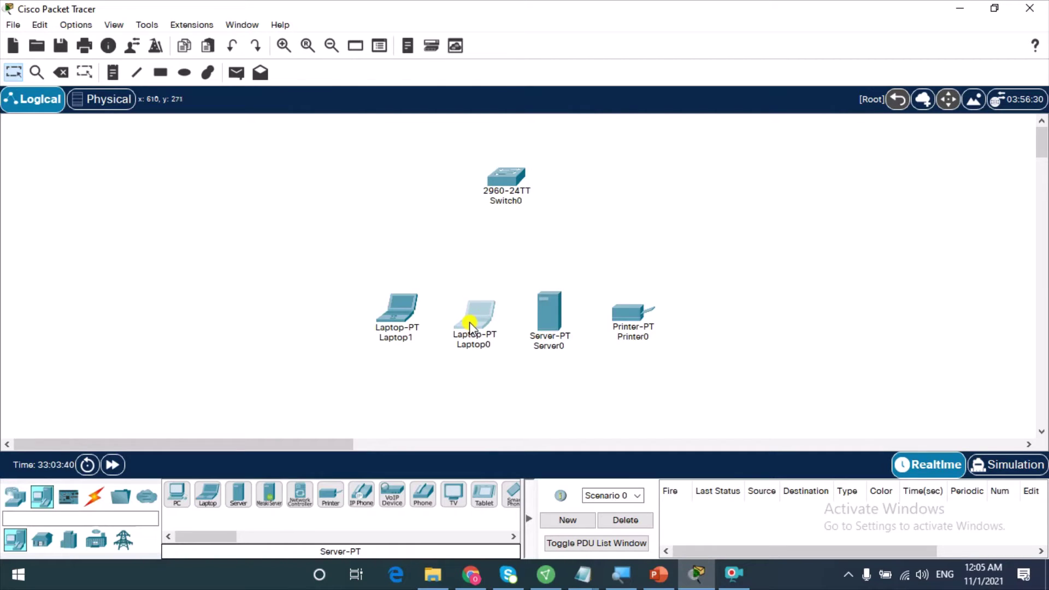
left_click_drag(397, 321, 394, 333)
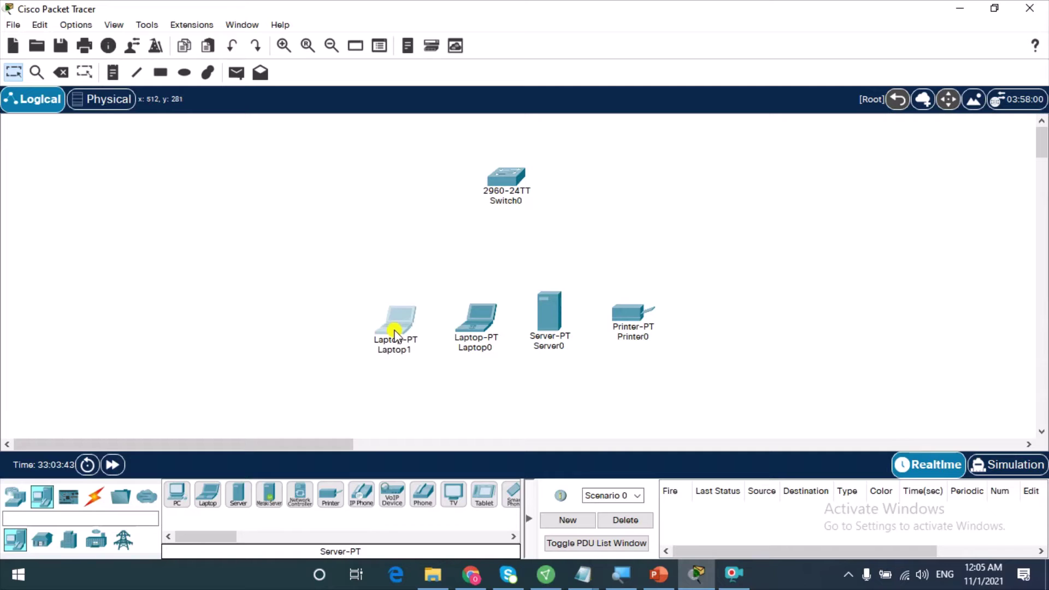
left_click(553, 319)
left_click_drag(554, 319, 559, 325)
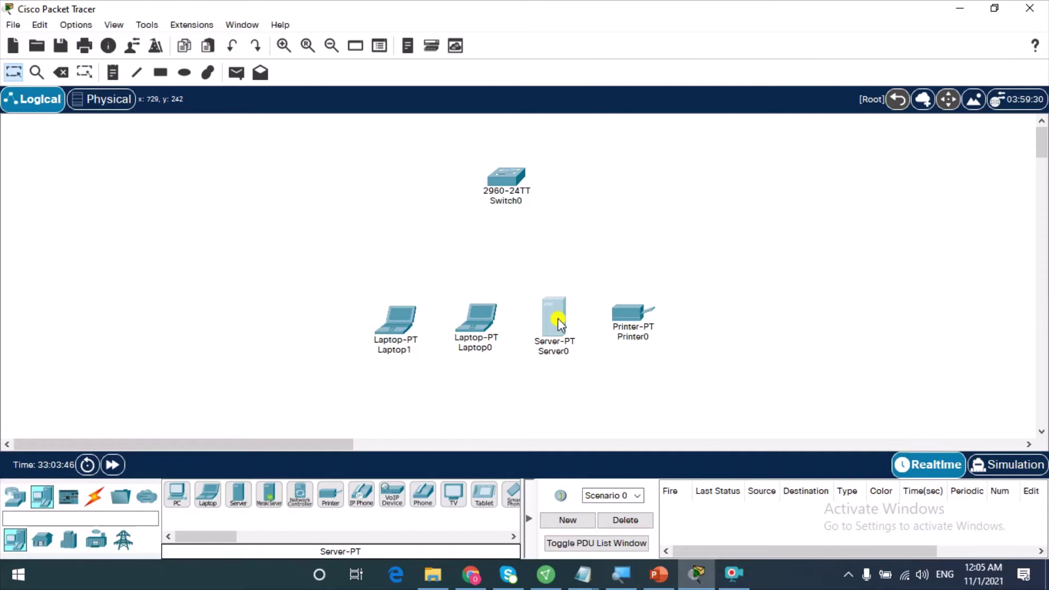
left_click(623, 198)
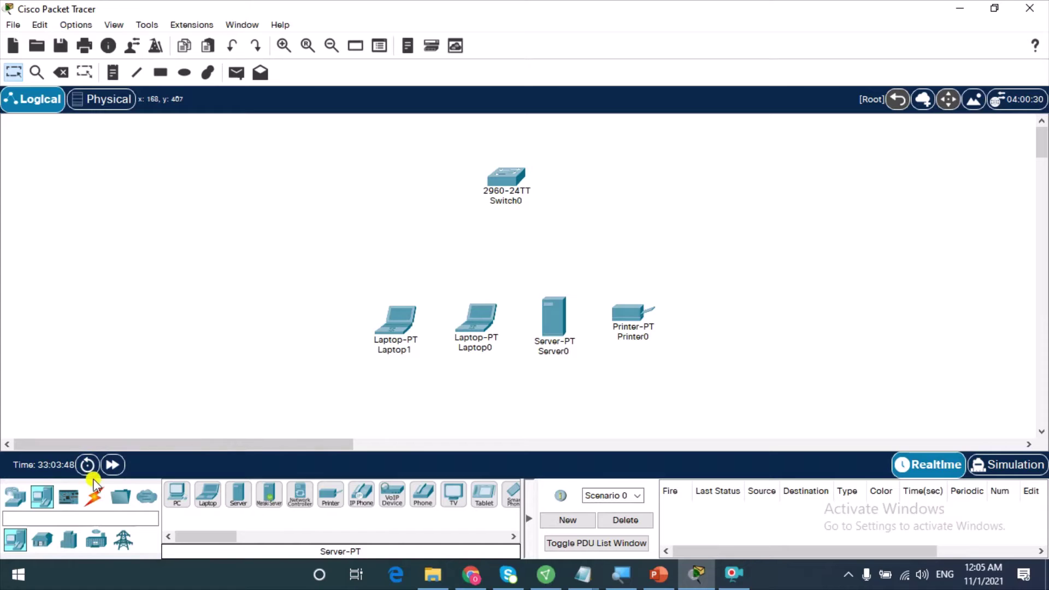
- Connect Laptop1's FastEthernet0 port to Switch0's FastEthernet0/1 port with a copper straight-through cable
left_click(95, 495)
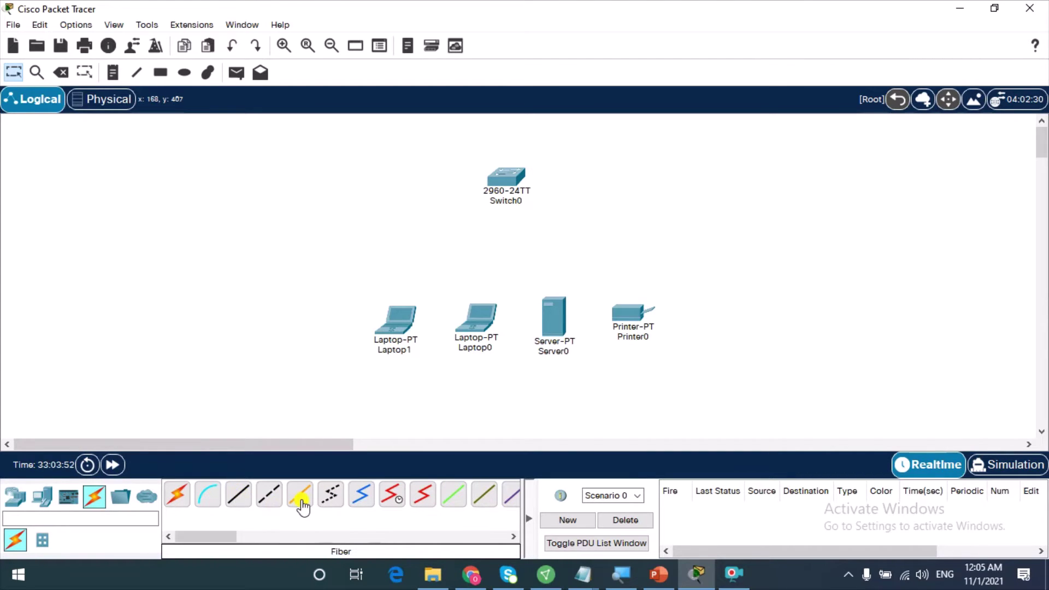
left_click(241, 503)
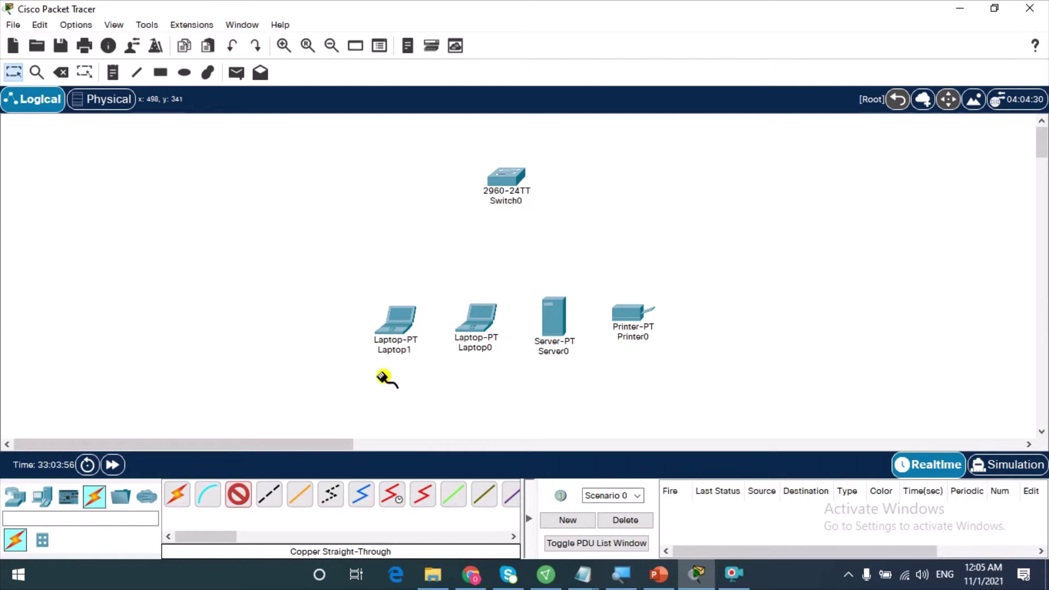
left_click(410, 316)
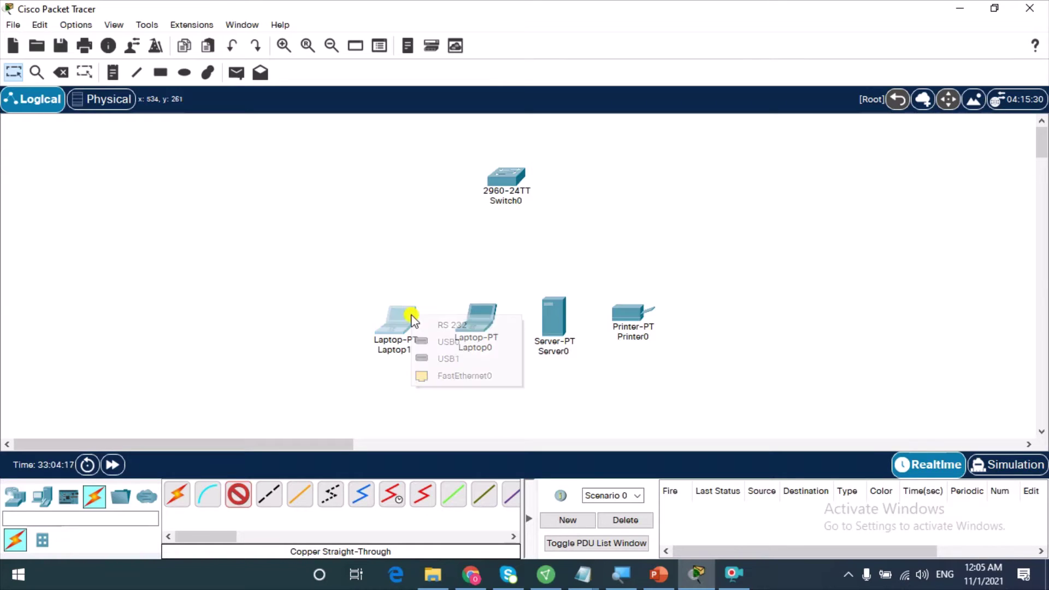
left_click(453, 375)
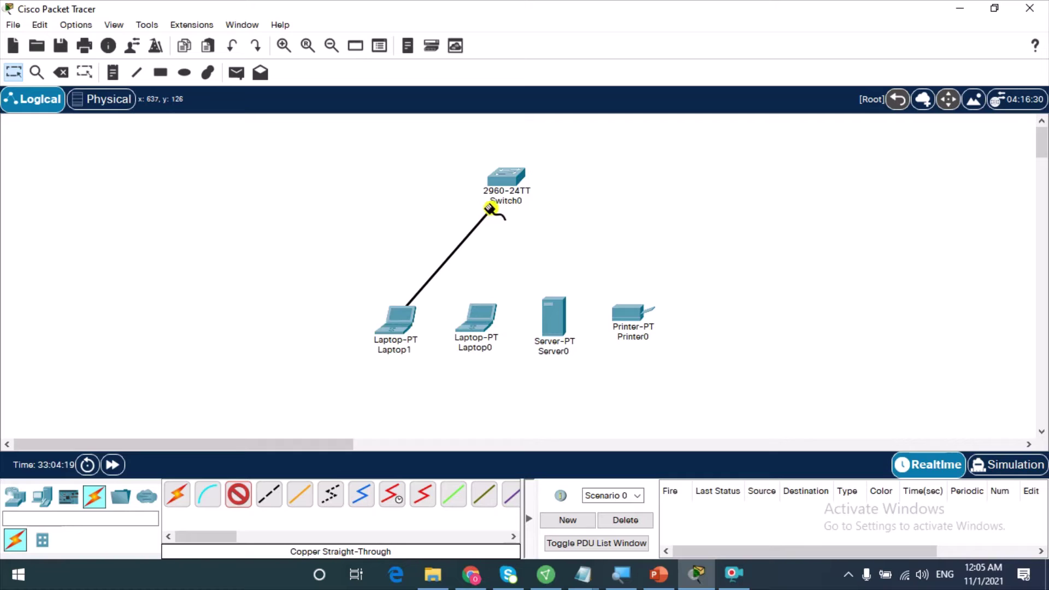
left_click(502, 179)
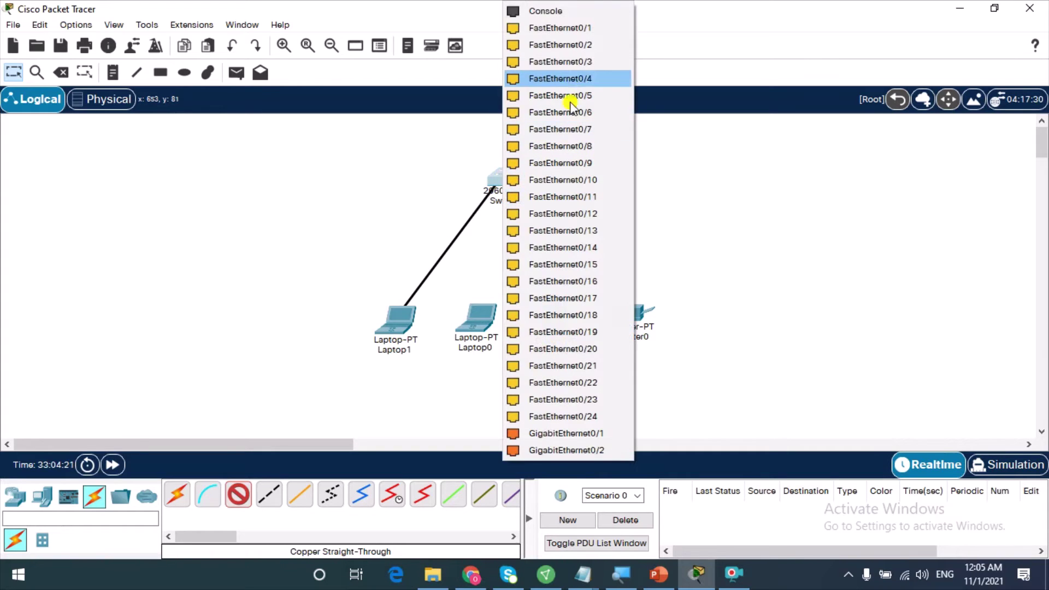
left_click(573, 29)
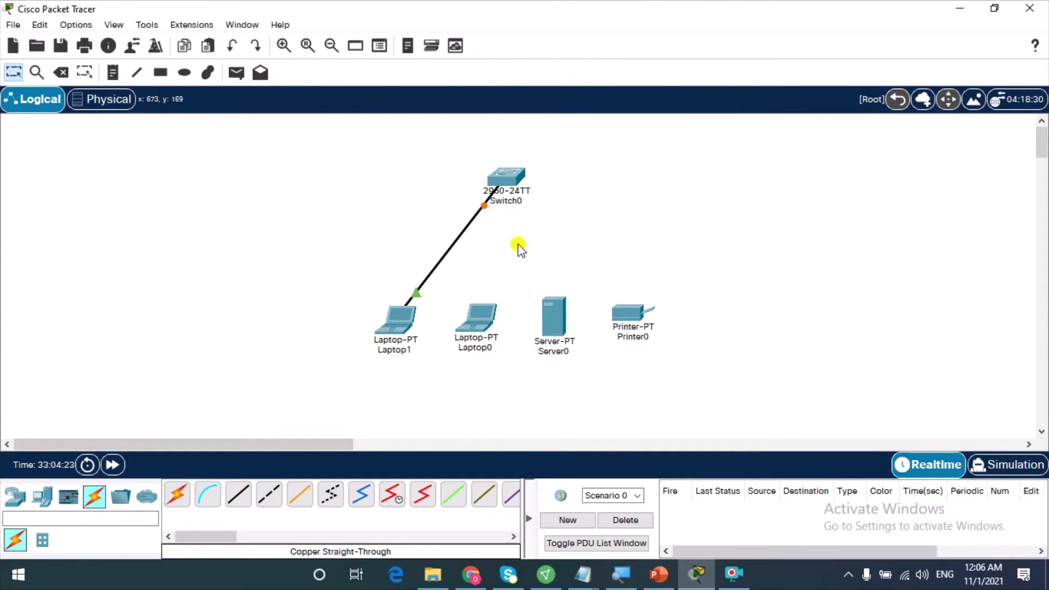
- Connect Laptop0's FastEthernet0 port to Switch0's FastEthernet0/2 port with a copper straight-through cable
left_click(238, 495)
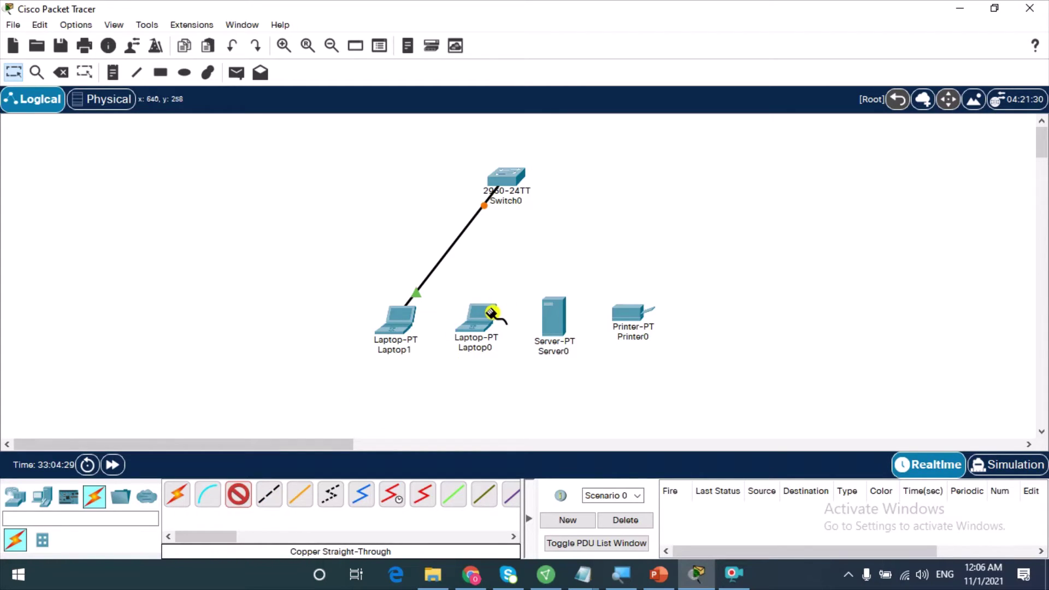
left_click(491, 313)
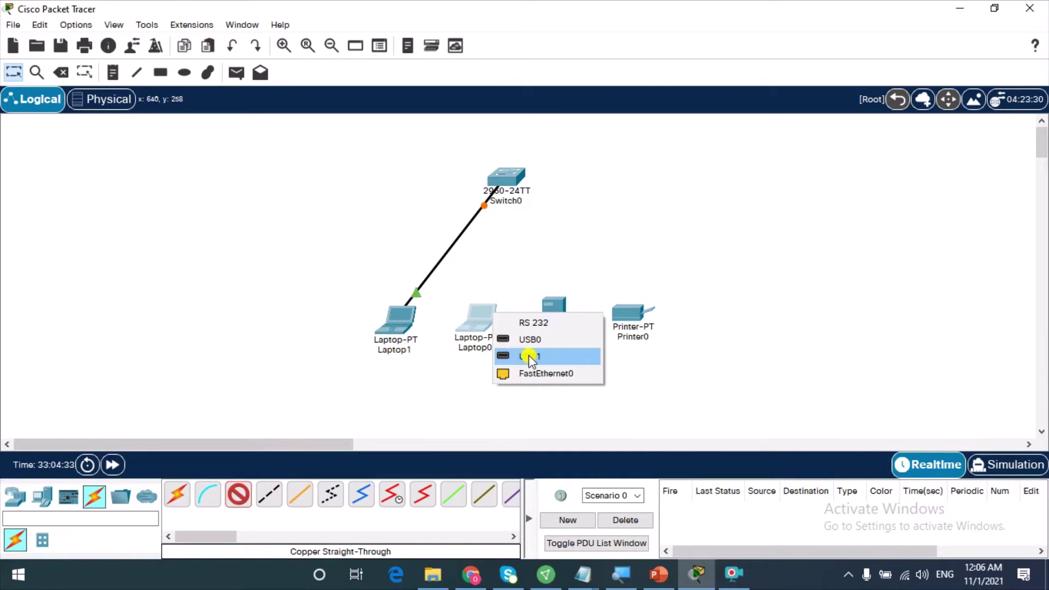
left_click(549, 374)
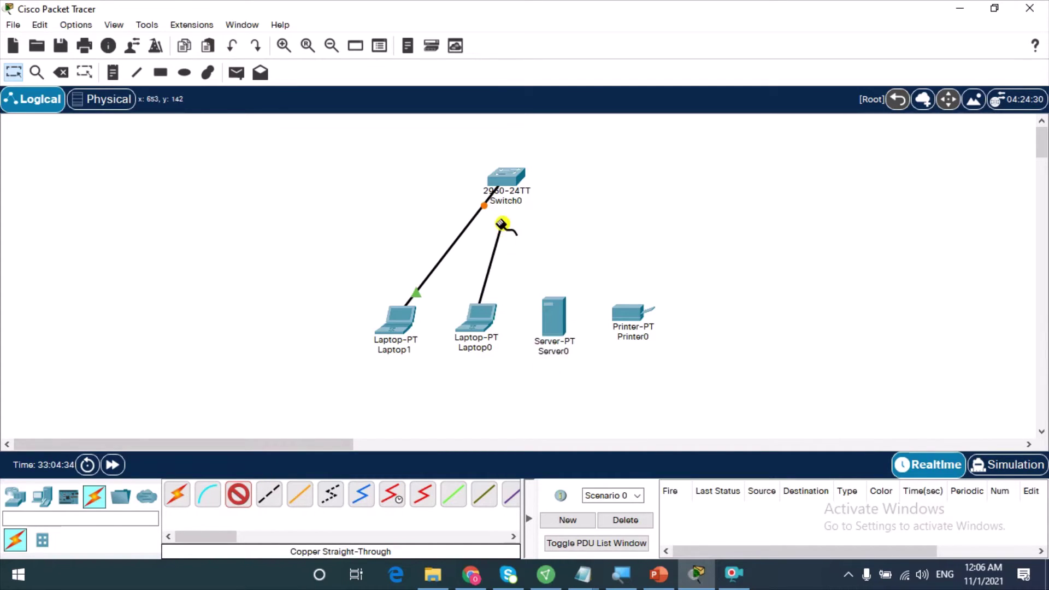
left_click(501, 181)
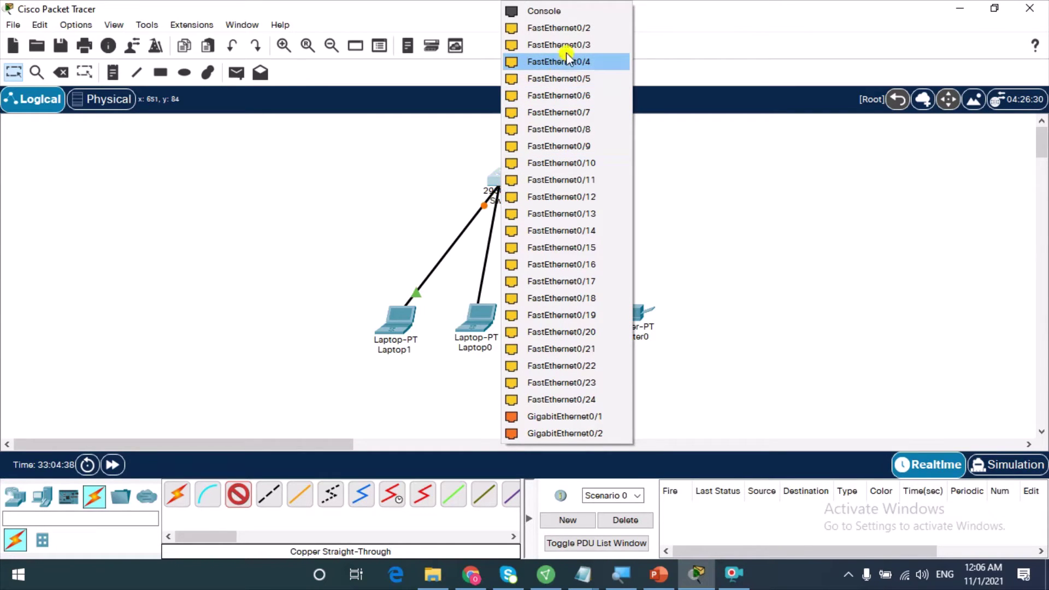
left_click(568, 28)
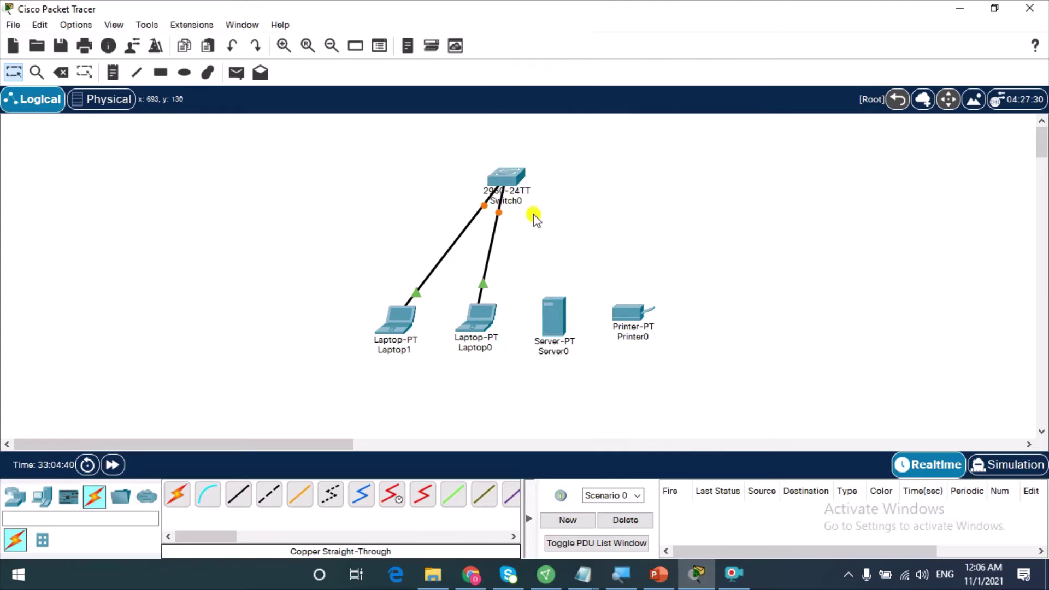
- Connect Server0 to Switch0's FastEthernet0/3 port with a copper straight-through cable
left_click(238, 495)
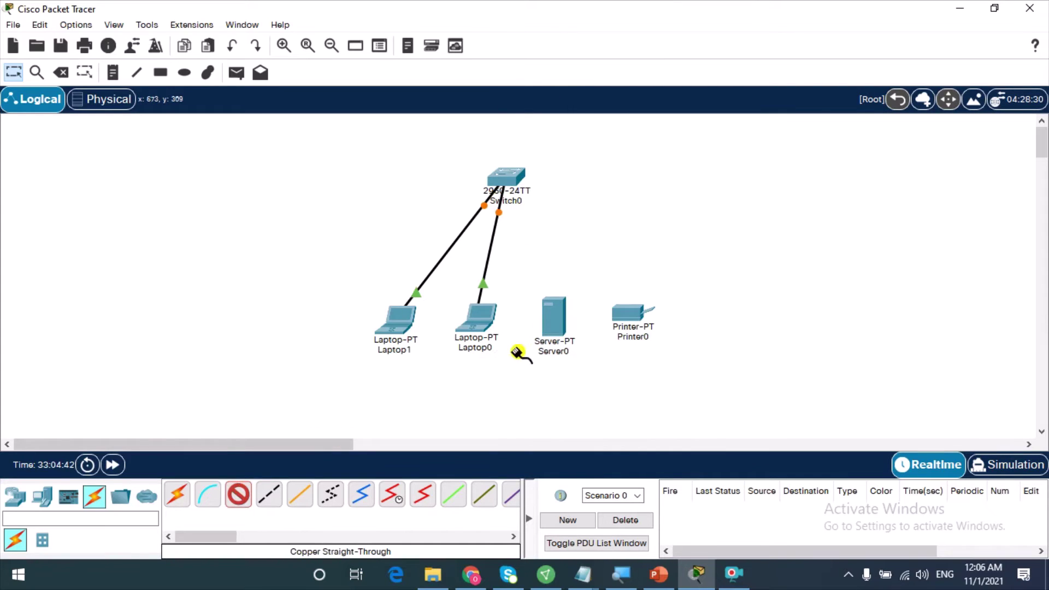
left_click(561, 327)
left_click(617, 335)
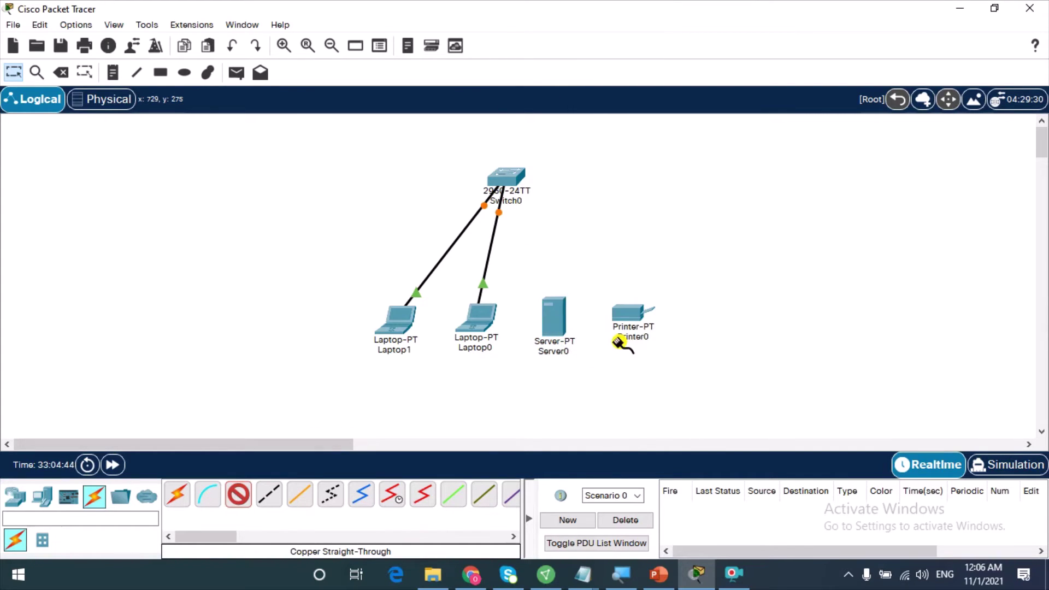
left_click(509, 179)
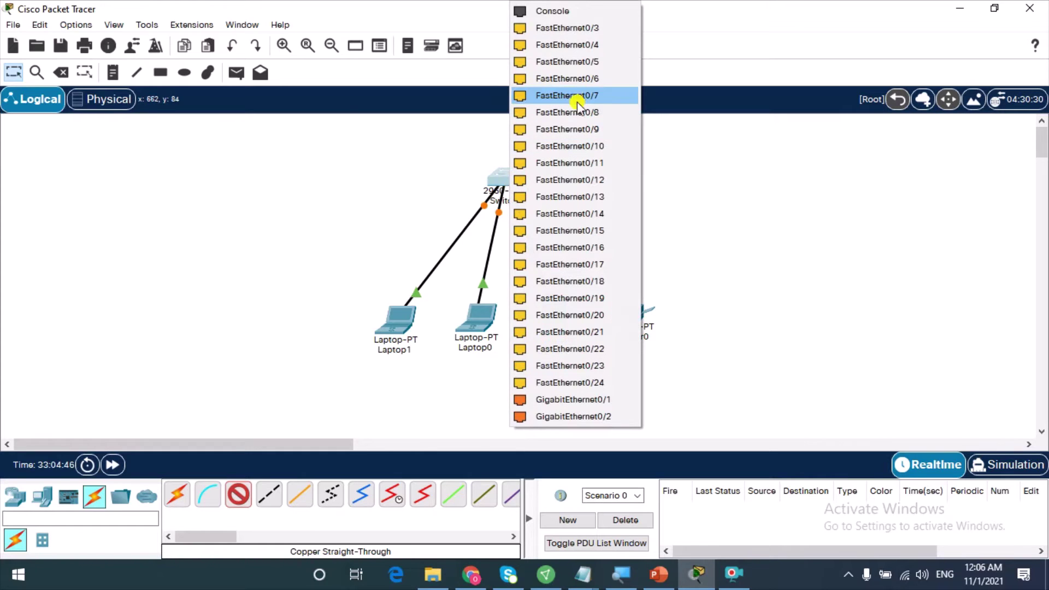
left_click(585, 29)
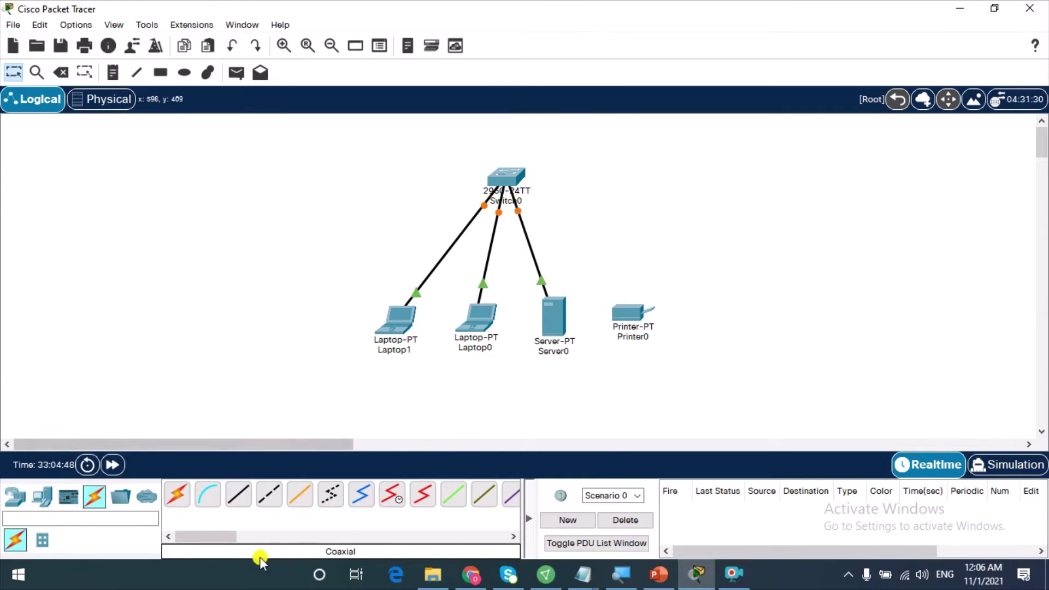
- Connect Printer0 to Switch0's FastEthernet0/4 port with a copper straight-through cable
left_click(236, 507)
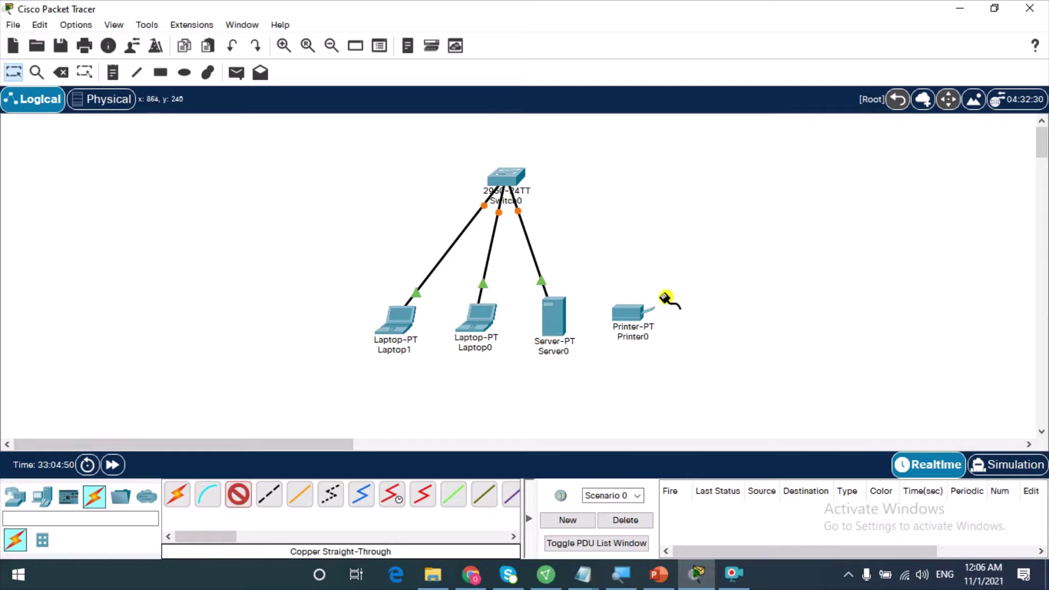
left_click(630, 312)
left_click(683, 322)
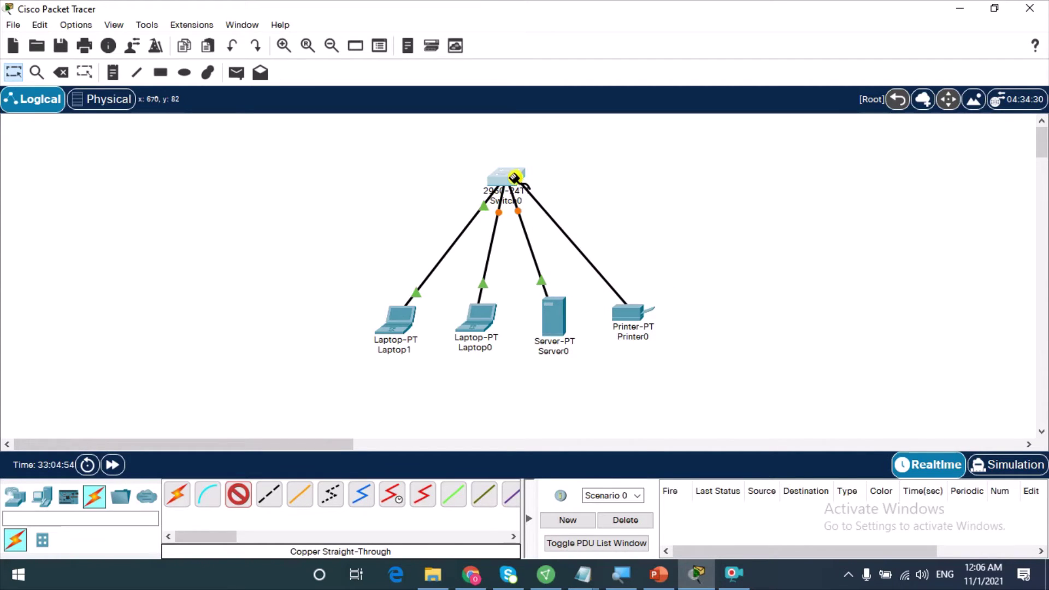
left_click(511, 174)
left_click(572, 206)
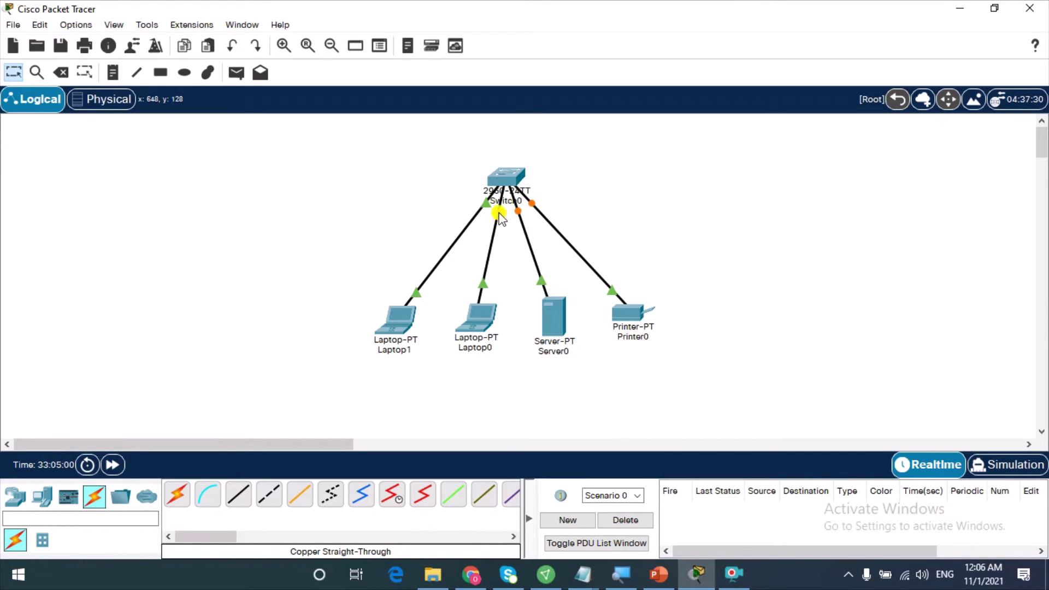
mouse_move(499, 214)
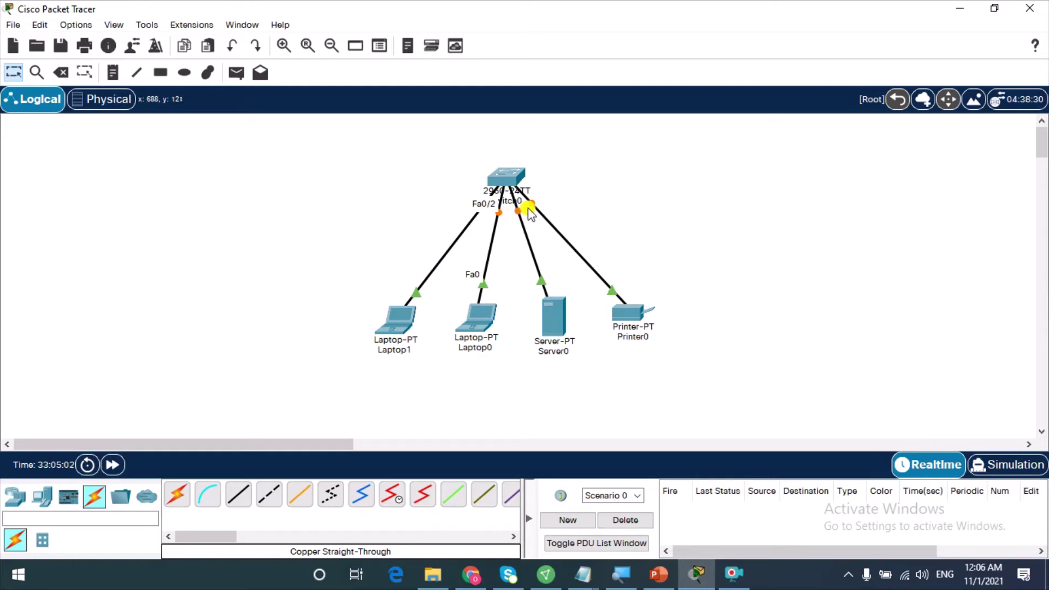
mouse_move(535, 201)
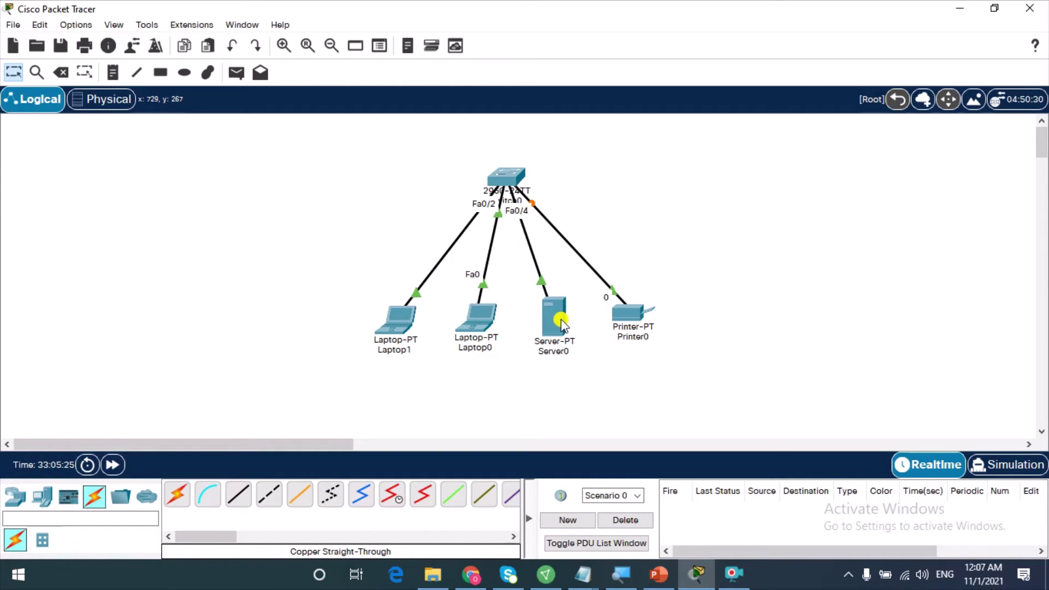
- Reposition the server, both laptops and the printer slightly so they form an even row below Switch0
left_click_drag(552, 331, 556, 337)
left_click_drag(492, 324, 479, 335)
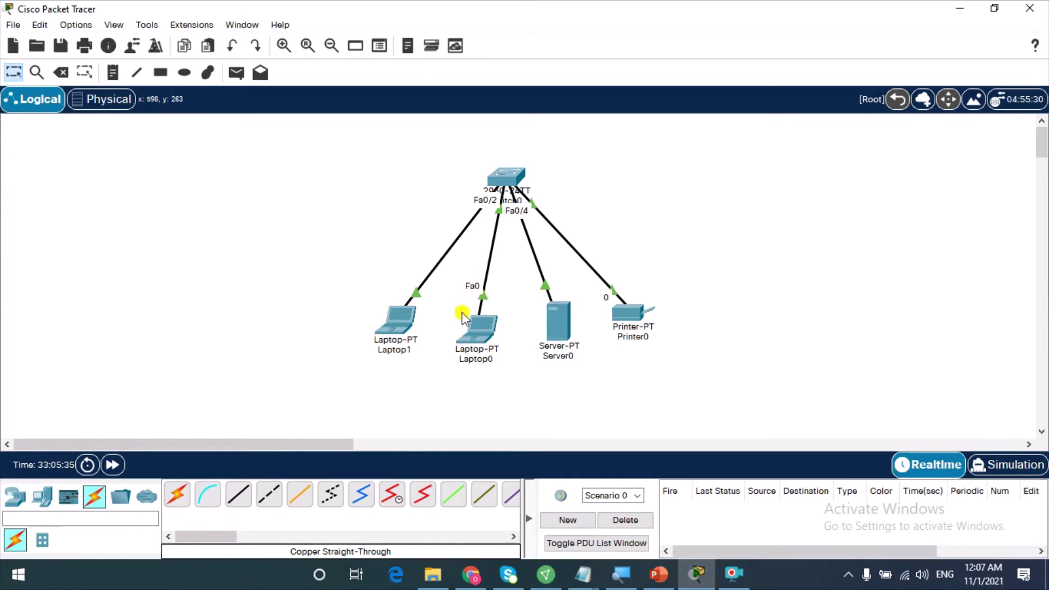
left_click_drag(479, 335, 486, 329)
left_click_drag(392, 326, 400, 327)
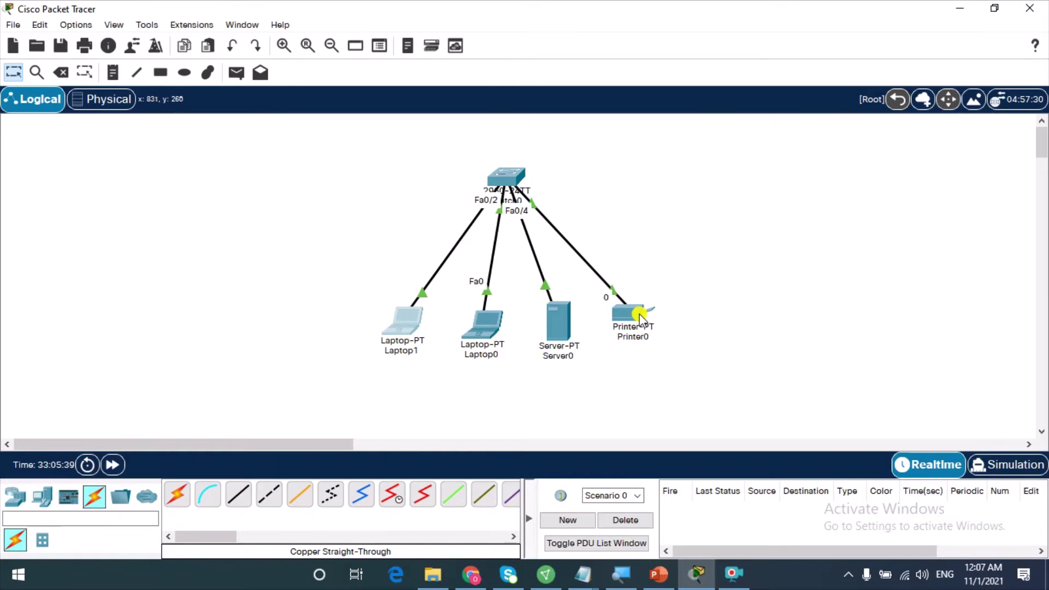
left_click_drag(633, 321, 628, 336)
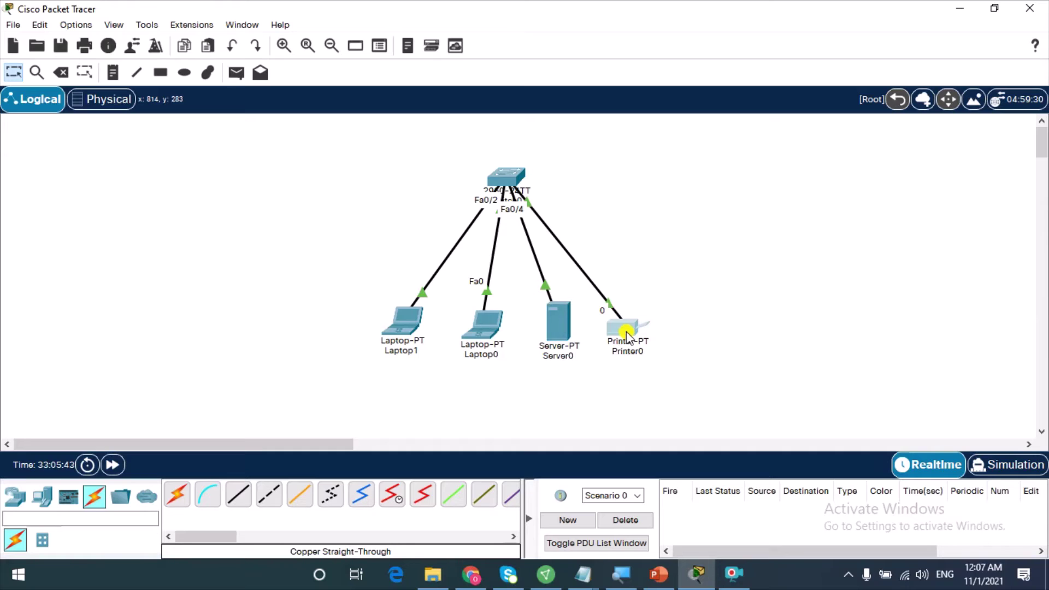
left_click(406, 323)
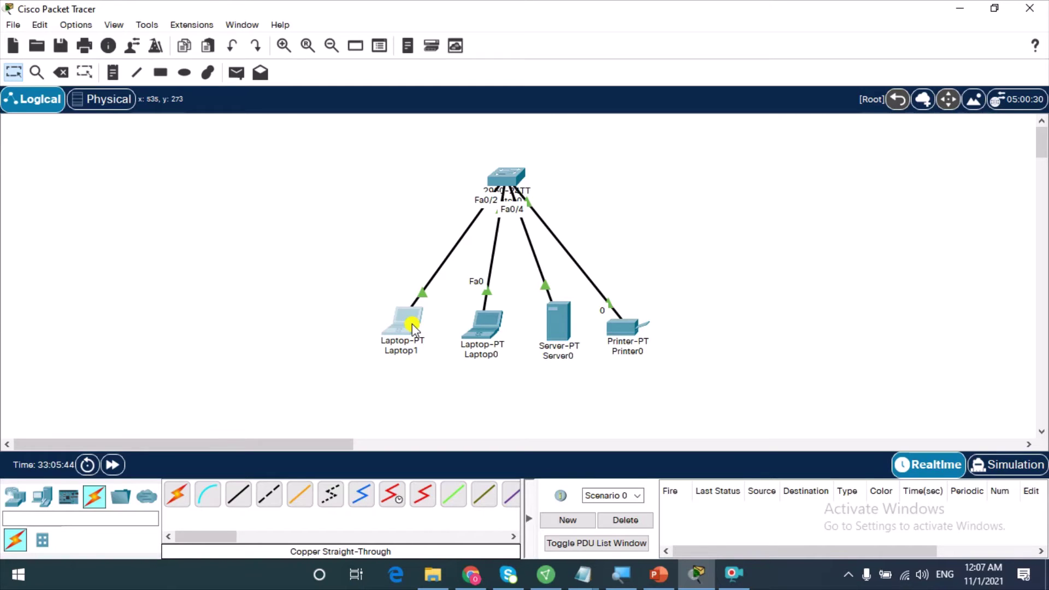
left_click(412, 324)
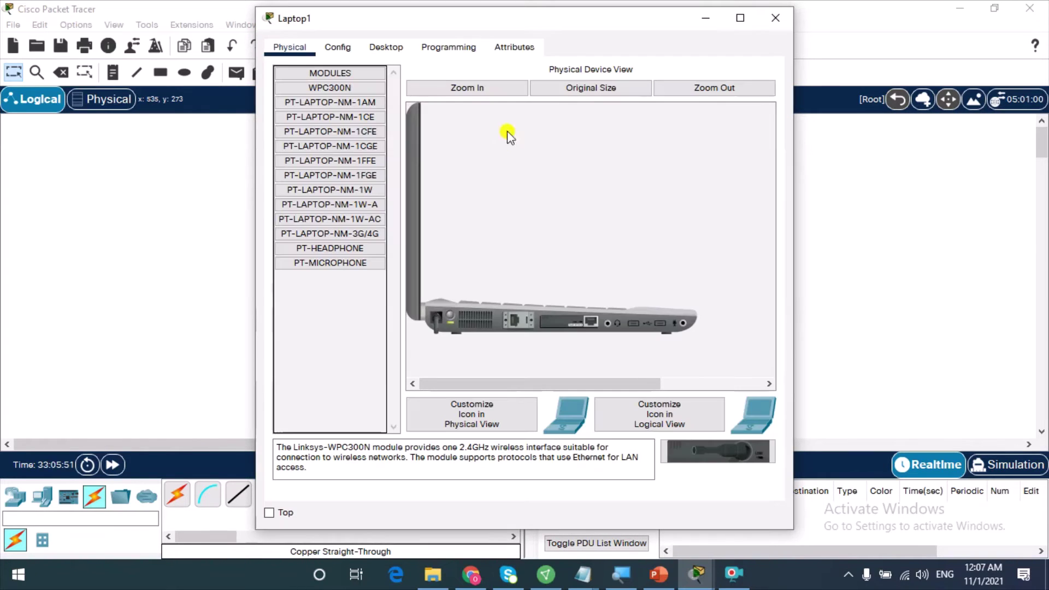
left_click(379, 47)
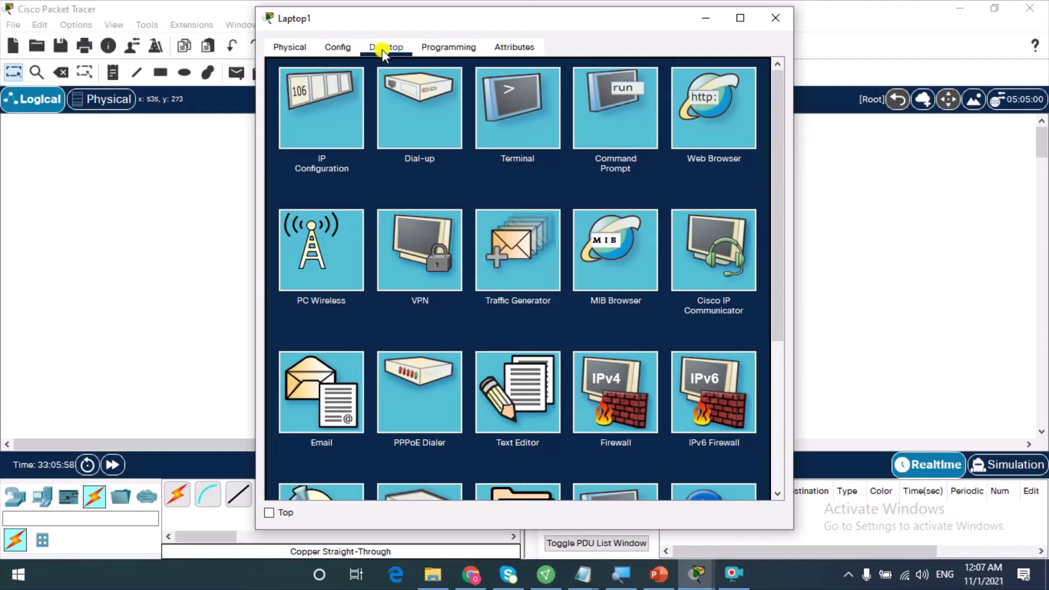
left_click(774, 20)
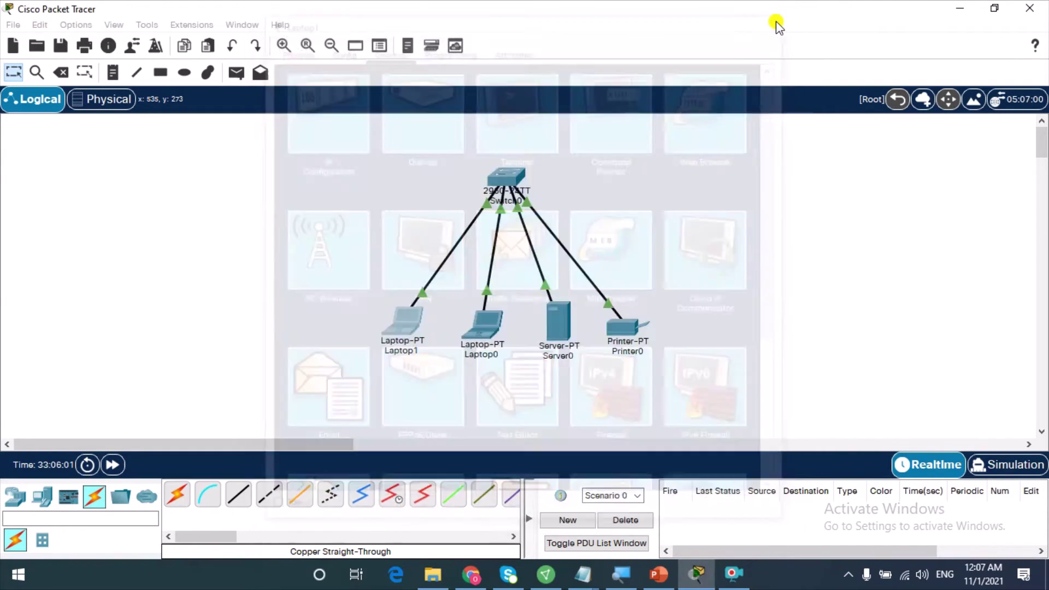
- Give Laptop1 the static IPv4 address 10.0.0.2 with subnet mask 255.0.0.0 and return to the topology
left_click(407, 326)
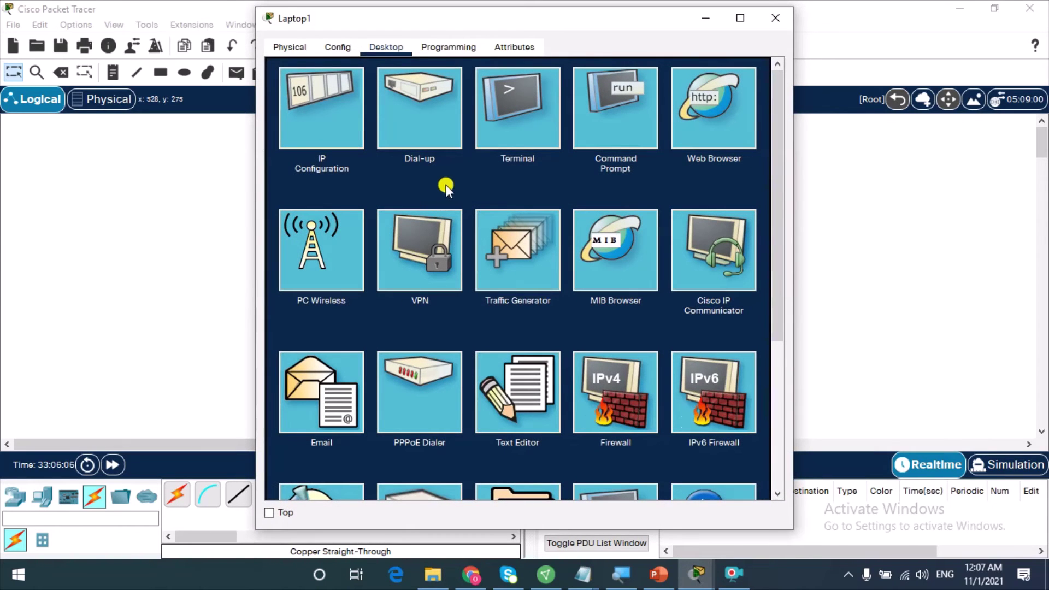
left_click(312, 115)
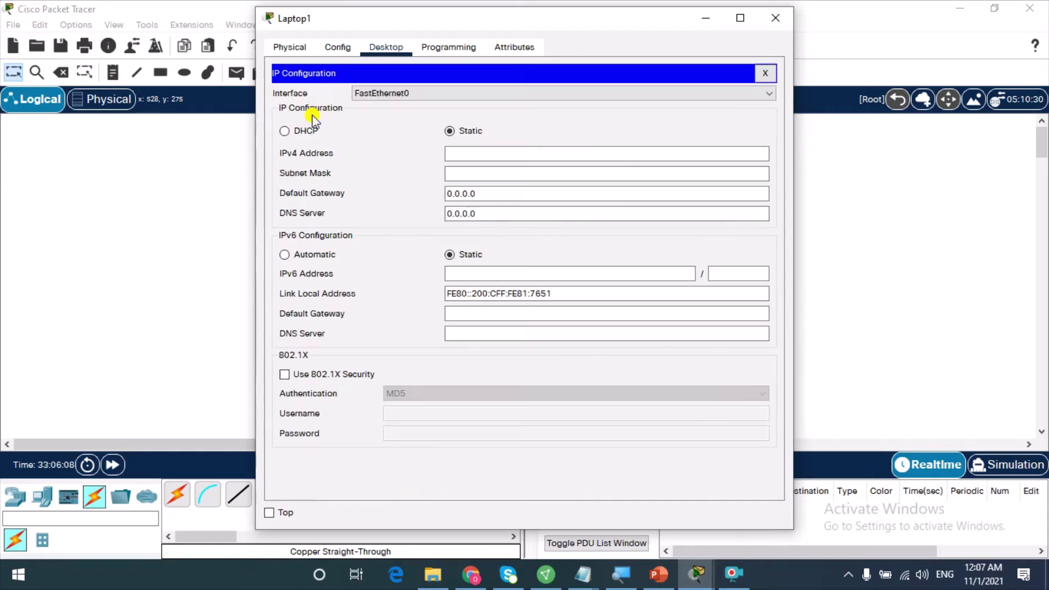
left_click(452, 134)
left_click(467, 151)
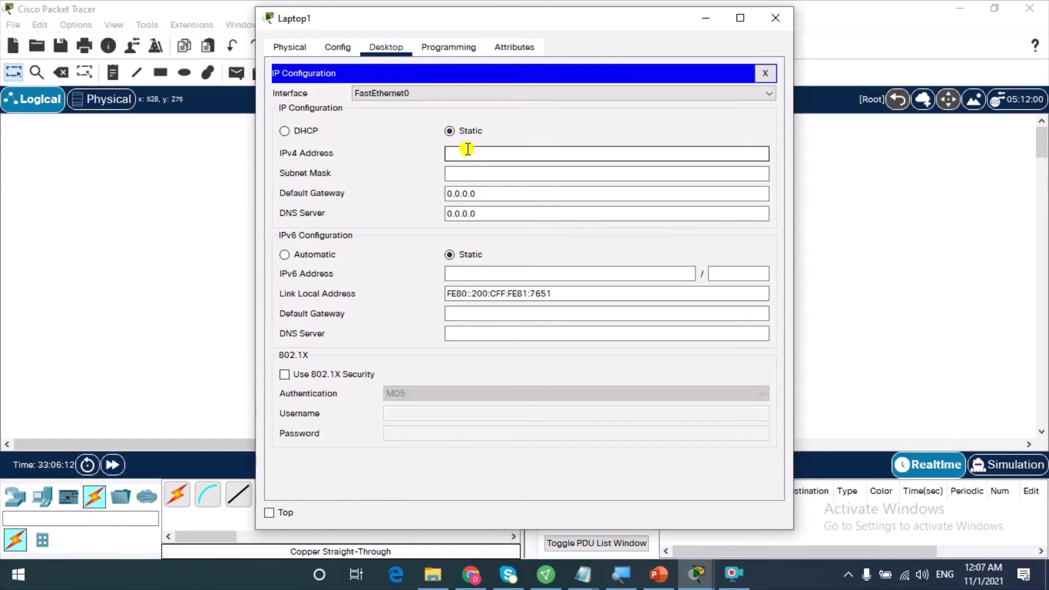
type("100")
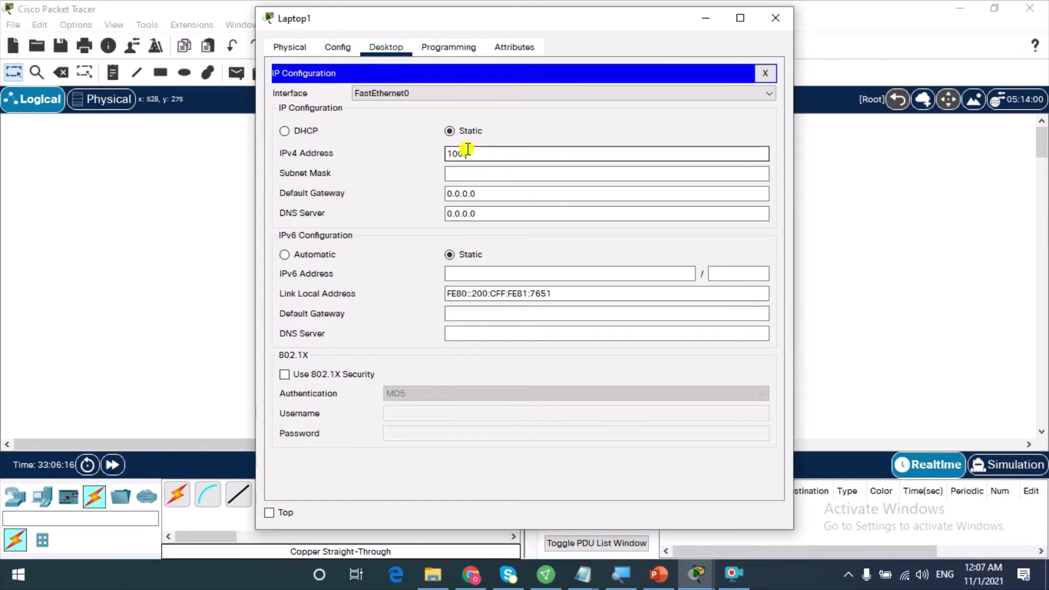
key("BackSpace")
type(".0.0.2")
key("Tab")
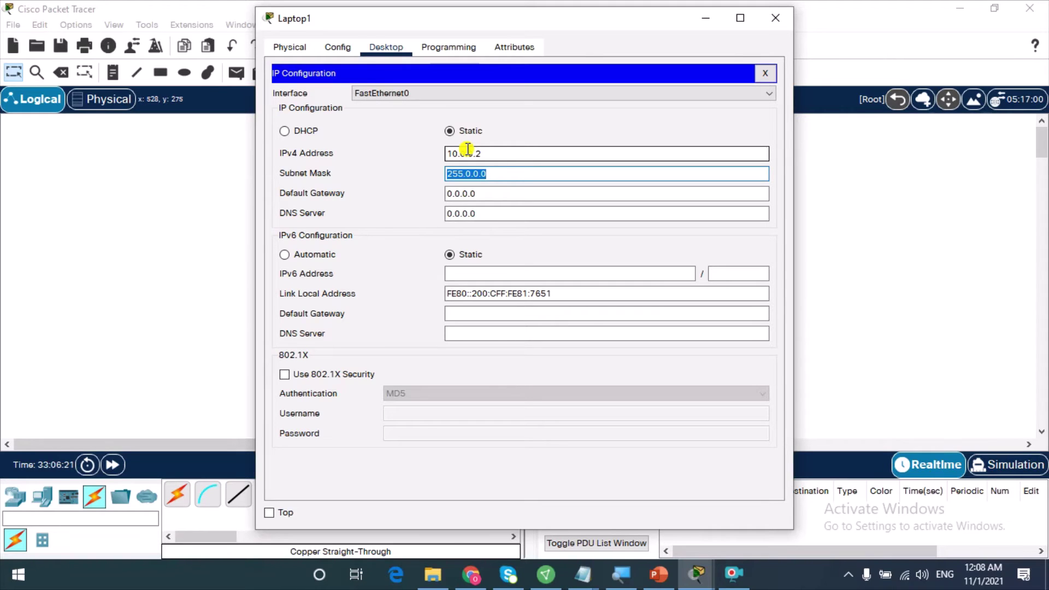
left_click(511, 172)
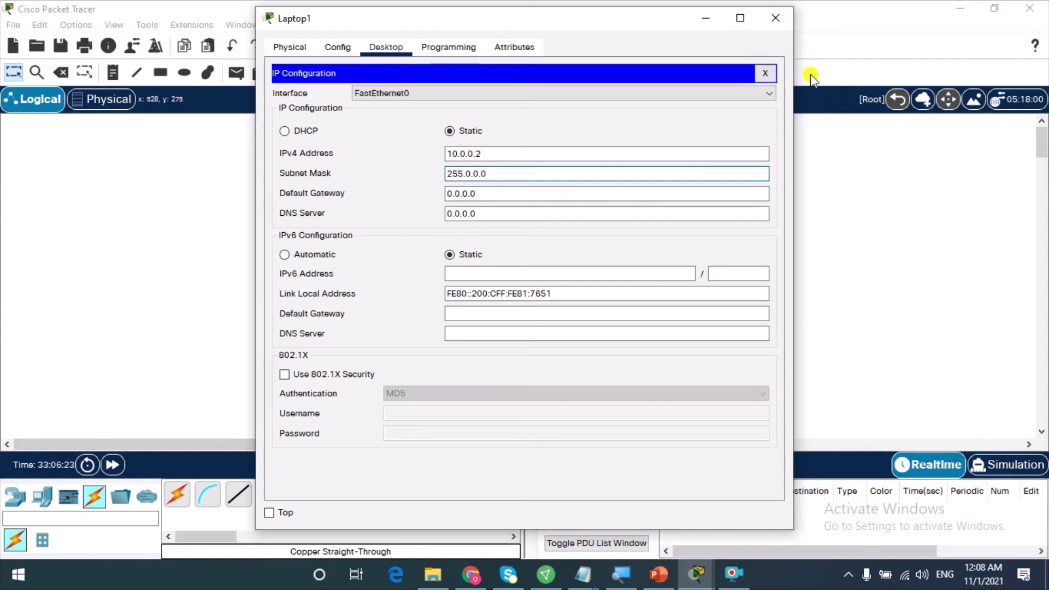
left_click(705, 18)
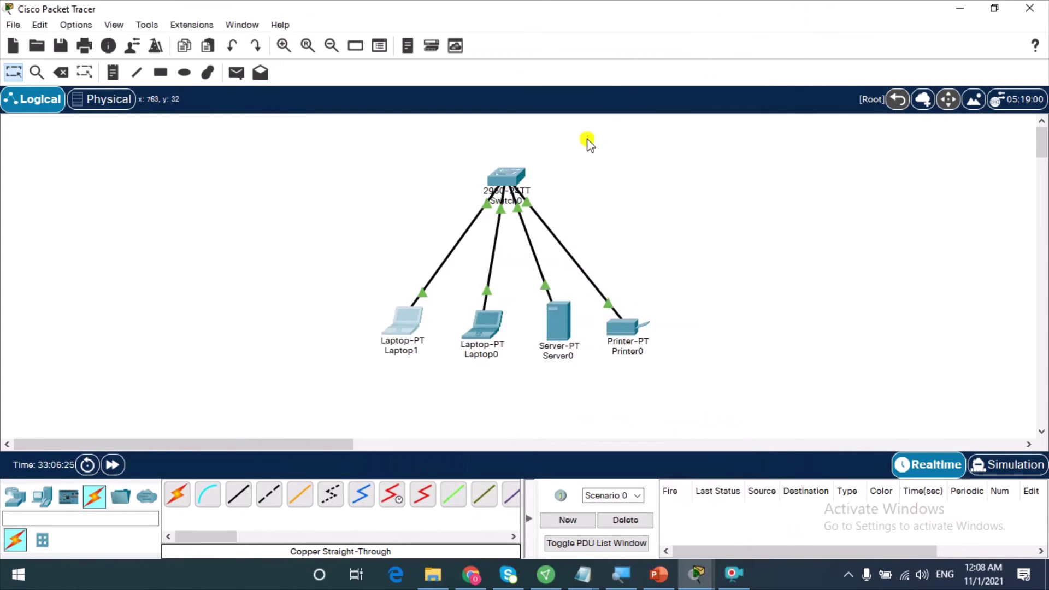
- Give Laptop0 the static IPv4 address 10.0.0.3 with subnet mask 255.0.0.0 and return to the topology
left_click(488, 321)
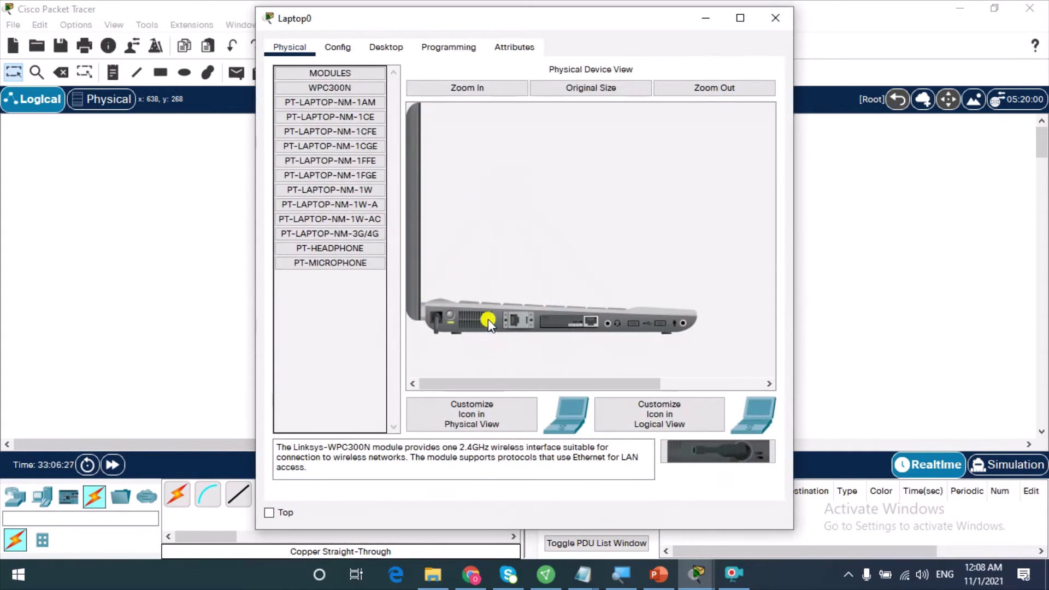
left_click(386, 50)
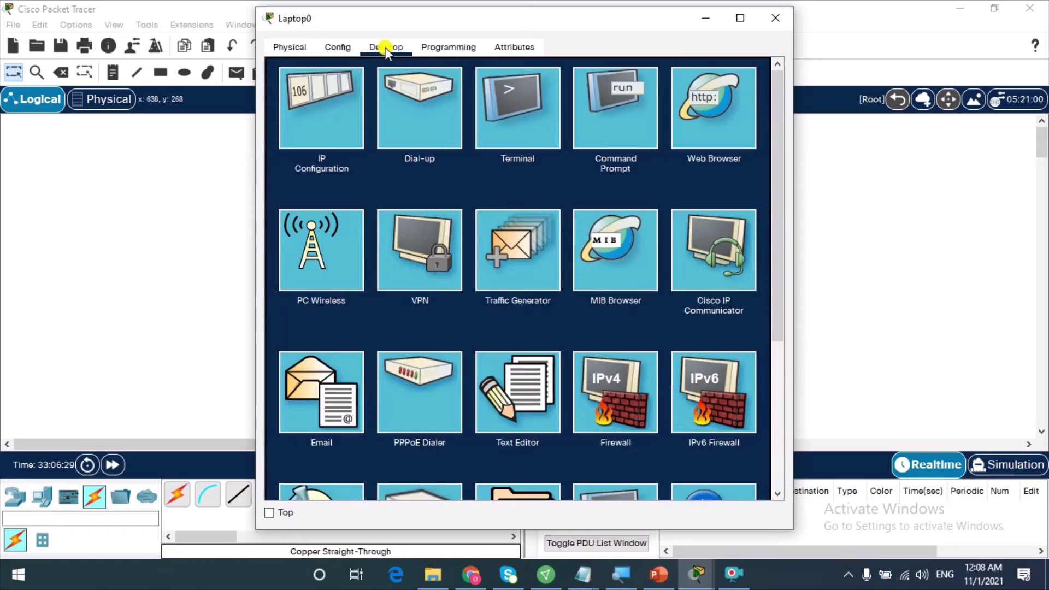
left_click(331, 104)
left_click(489, 149)
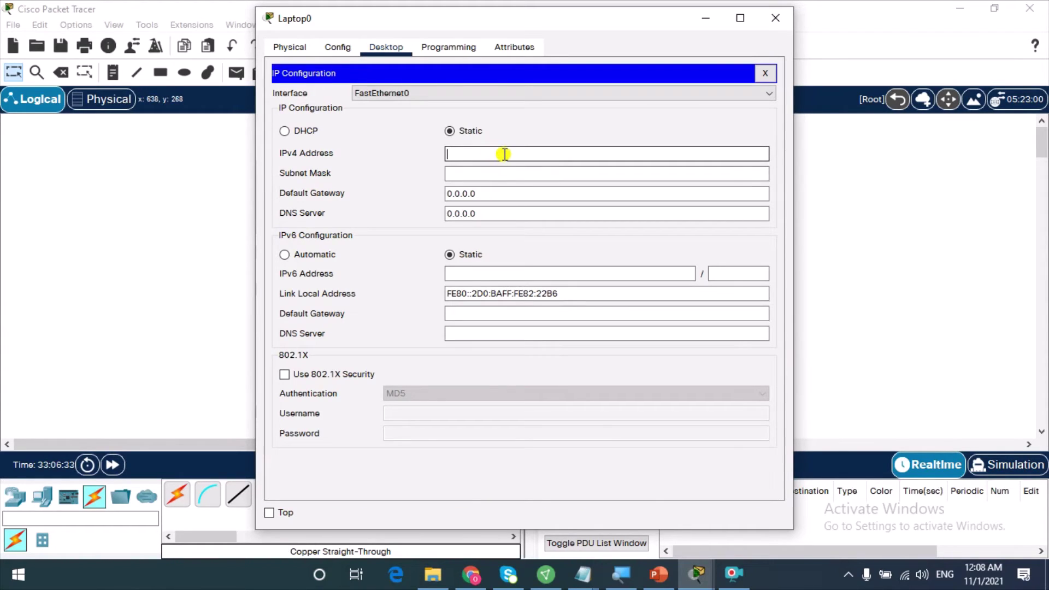
type("10.0.0.3")
key("Tab")
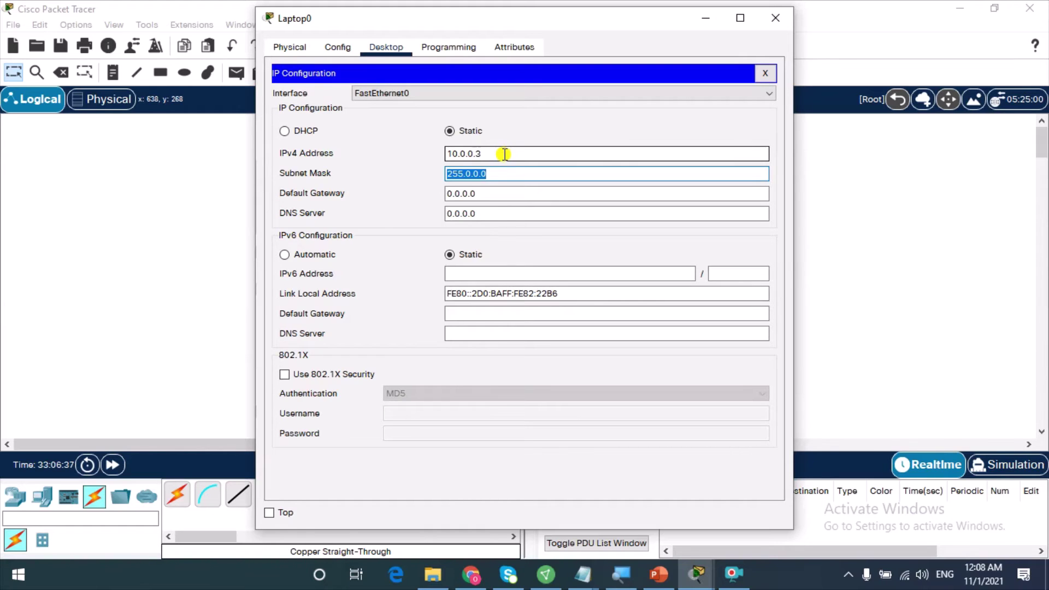
left_click(836, 194)
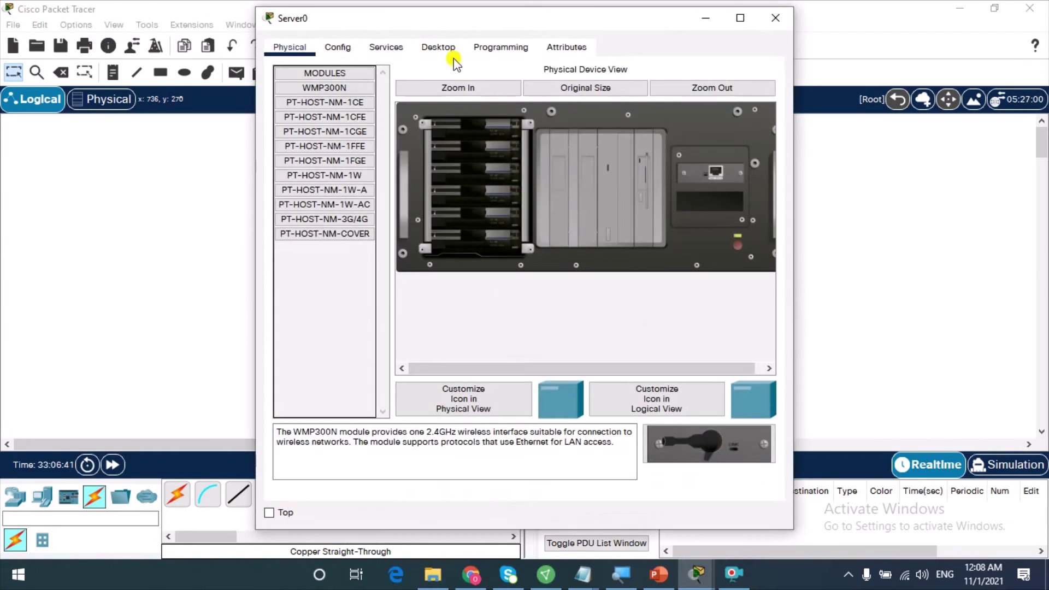
- Give Server0 the static IPv4 address 10.0.0.4 with subnet mask 255.0.0.0 and return to the topology
left_click(436, 46)
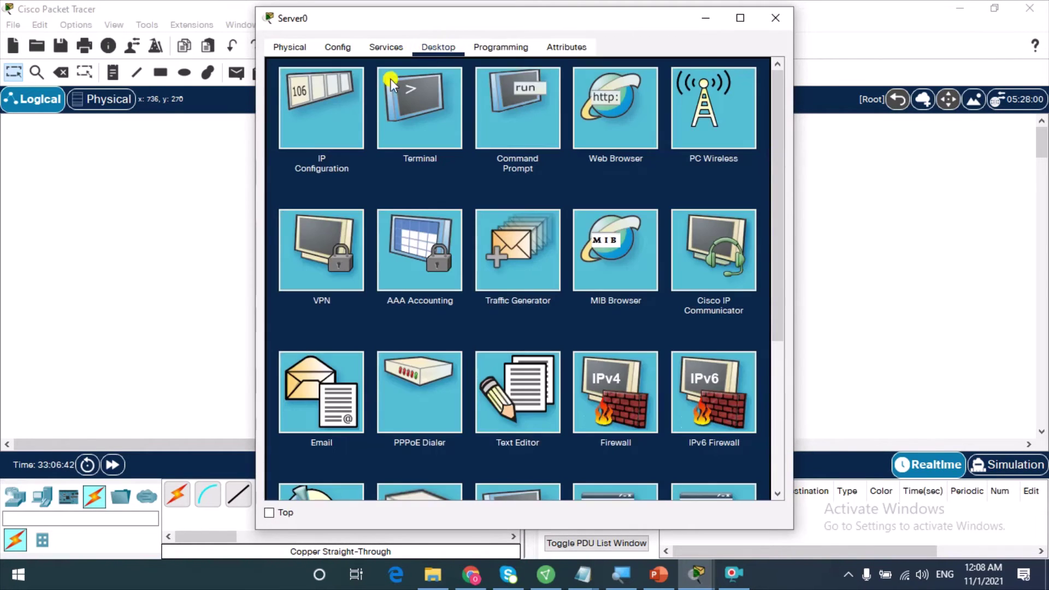
left_click(319, 109)
left_click(539, 142)
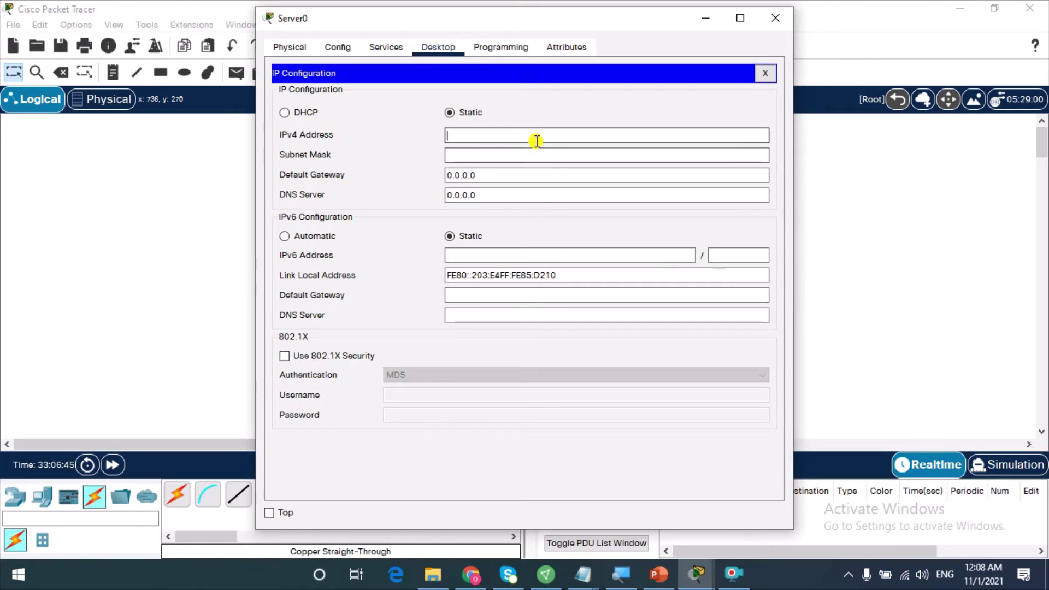
type("10.0.0.4")
key("Tab")
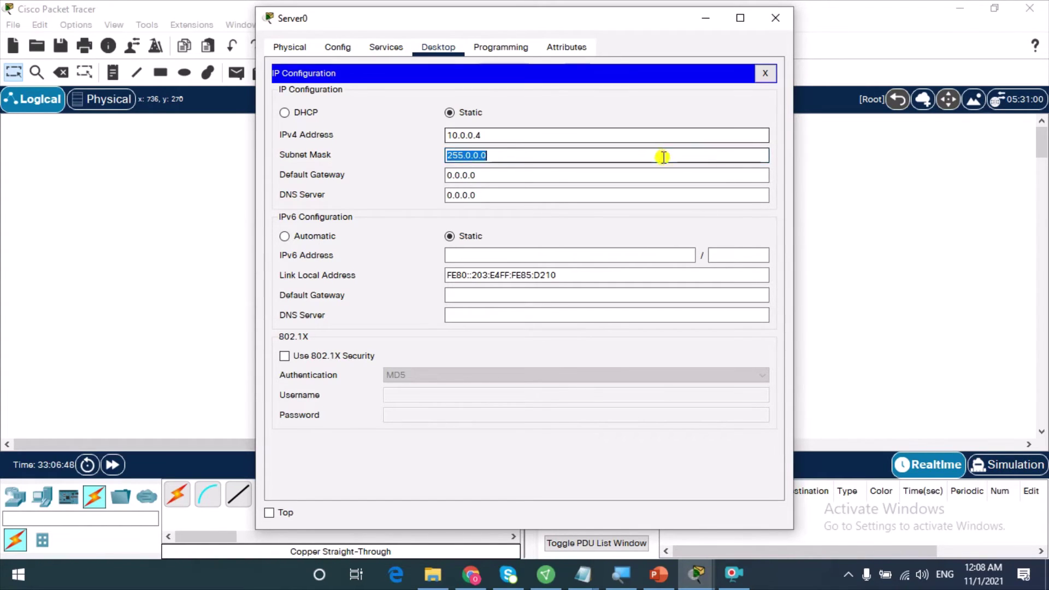
left_click(848, 186)
- Give Printer0's FastEthernet0 interface the static IPv4 address 10.0.0.6 with subnet mask 255.0.0.0
left_click(617, 331)
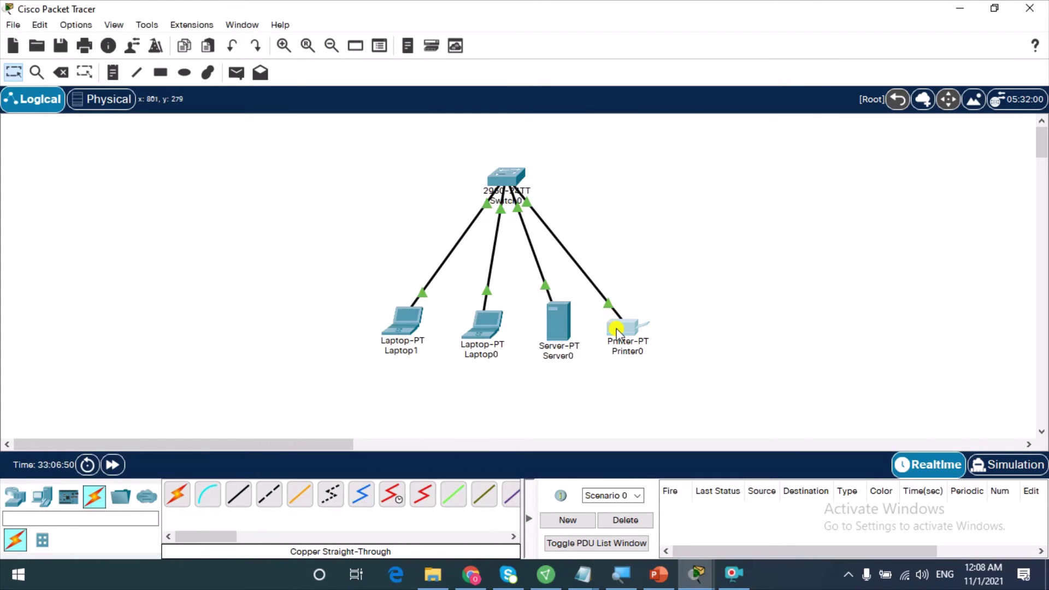
left_click(338, 48)
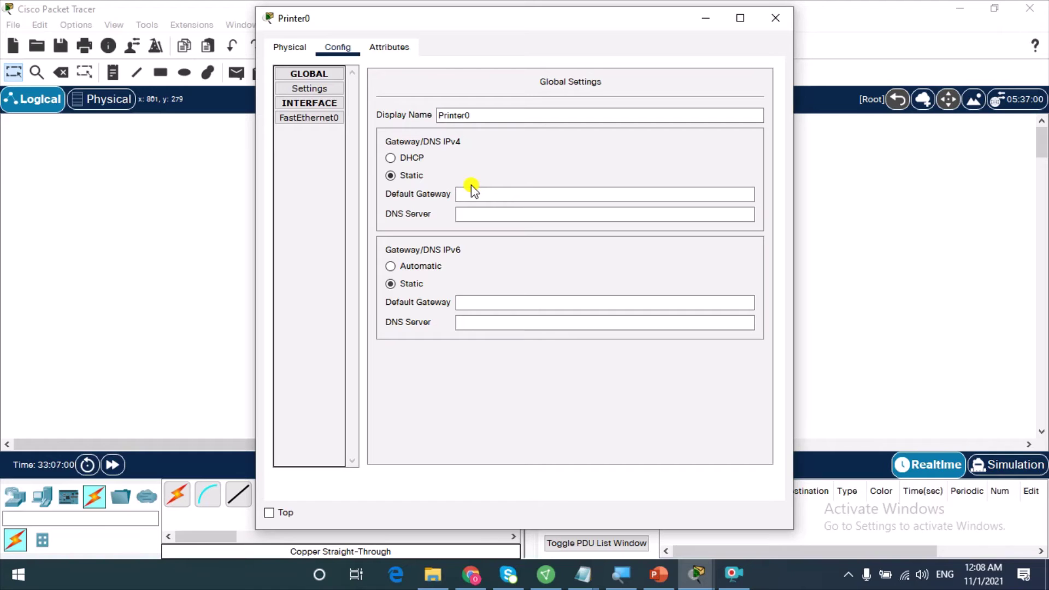
left_click(486, 191)
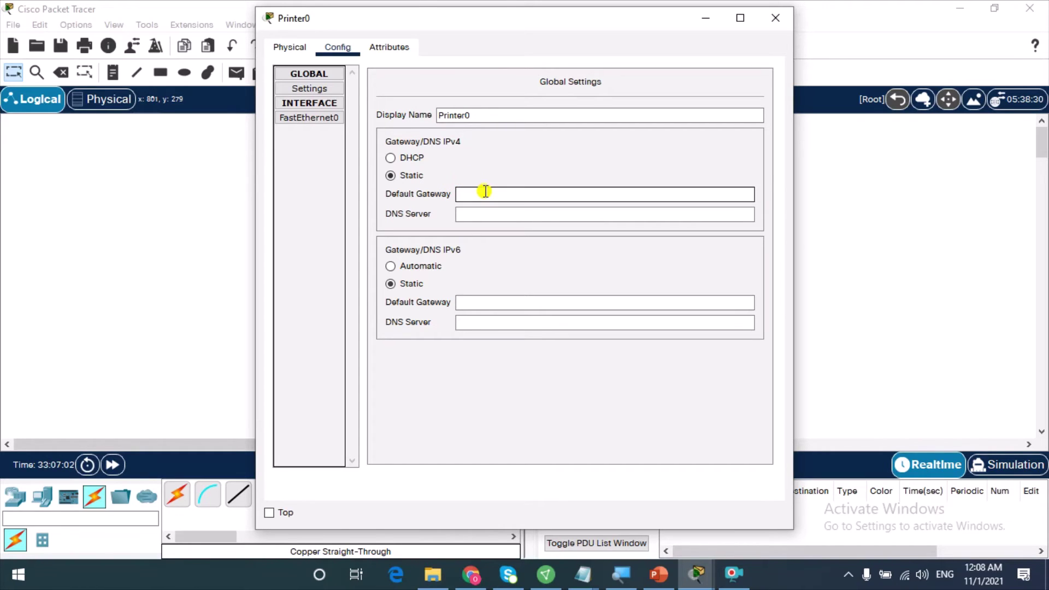
left_click(324, 119)
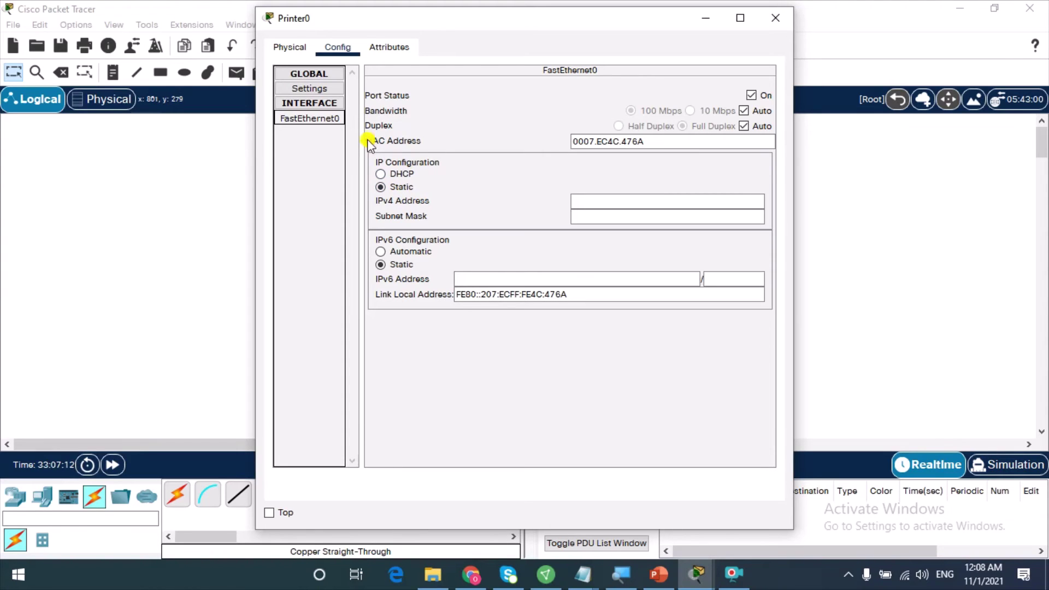
left_click(327, 104)
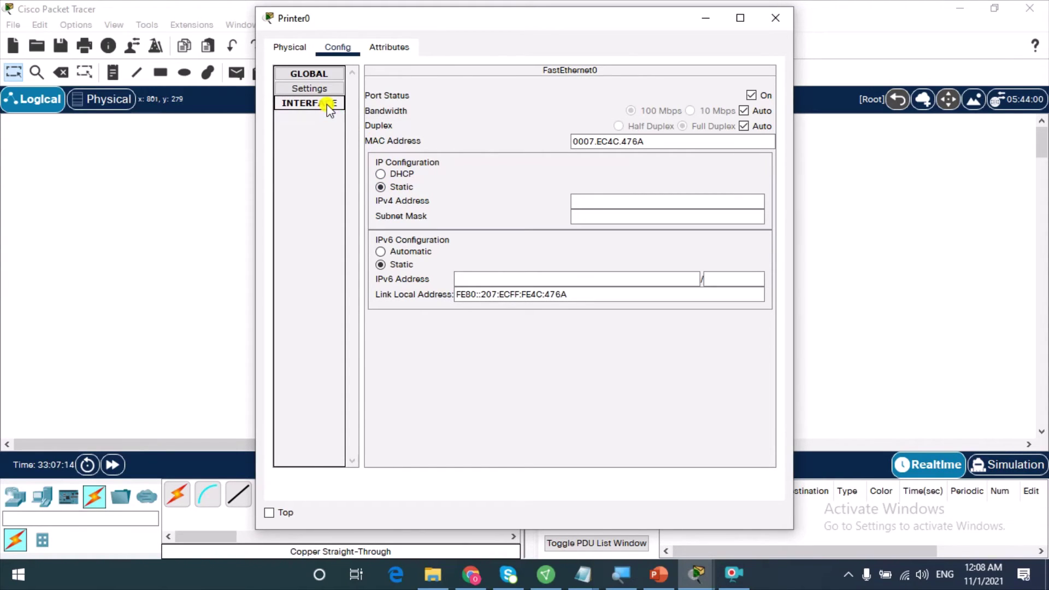
left_click(325, 89)
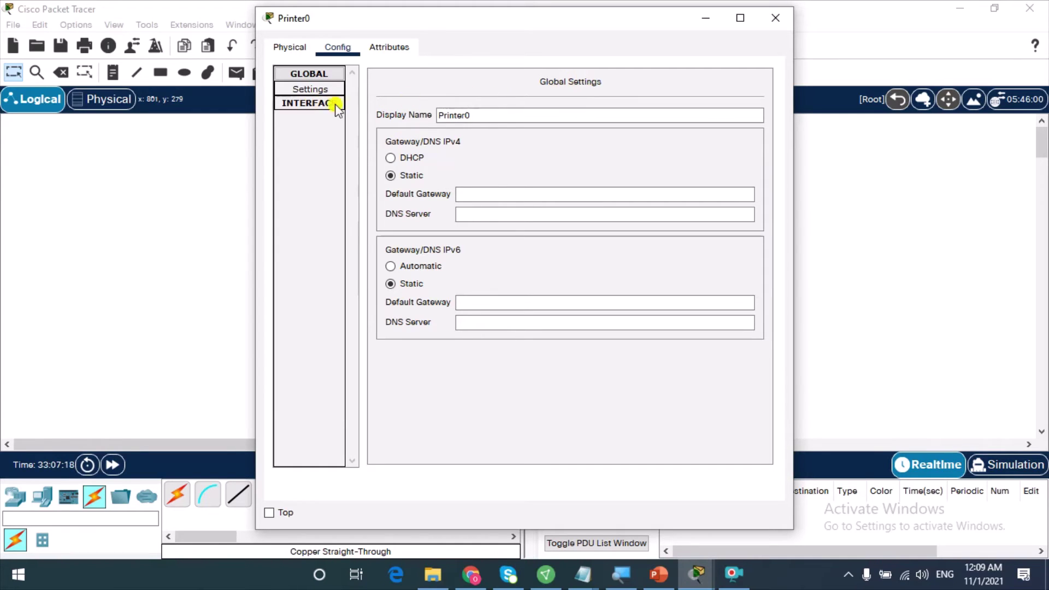
left_click(304, 105)
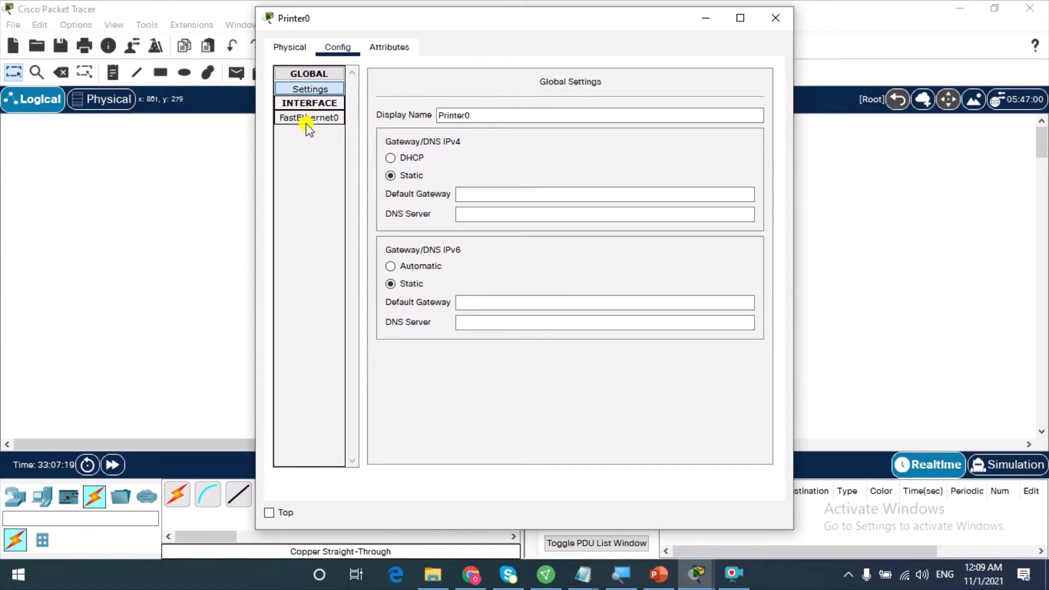
left_click(306, 120)
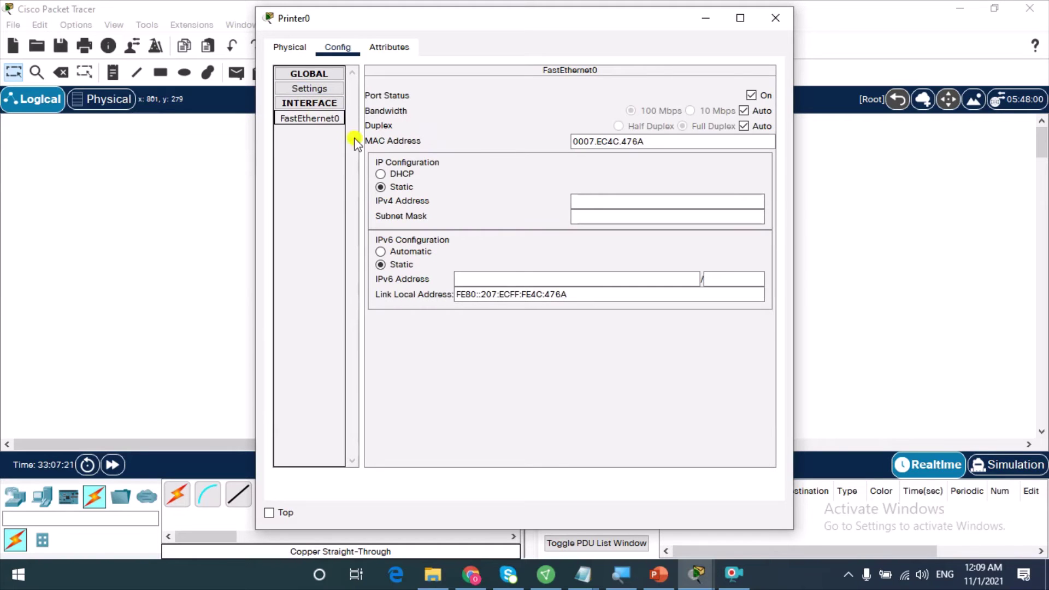
left_click(617, 196)
left_click(607, 199)
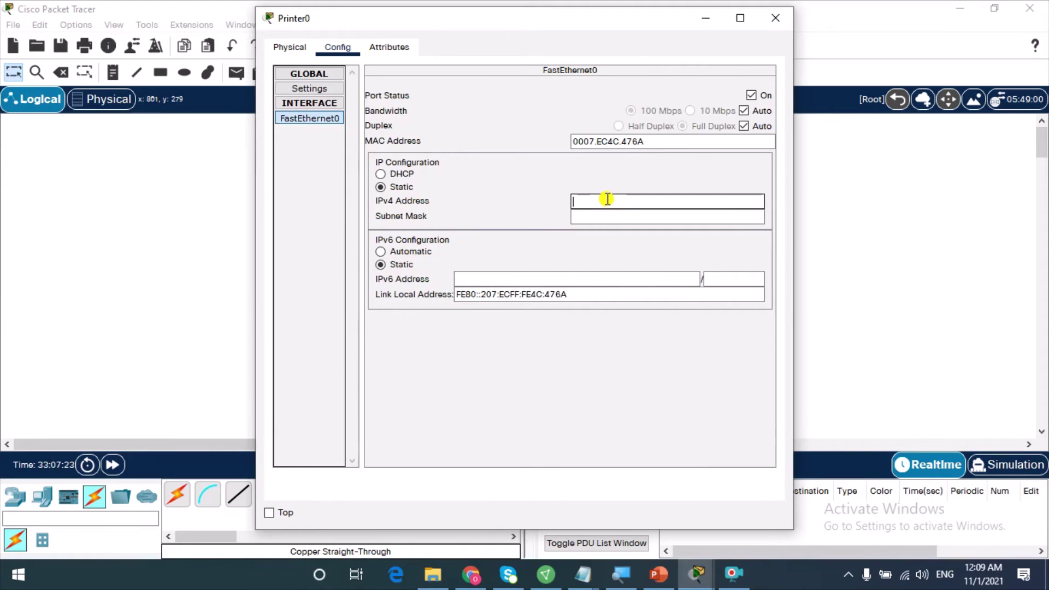
type("10.0.0.")
key("Tab")
type("2")
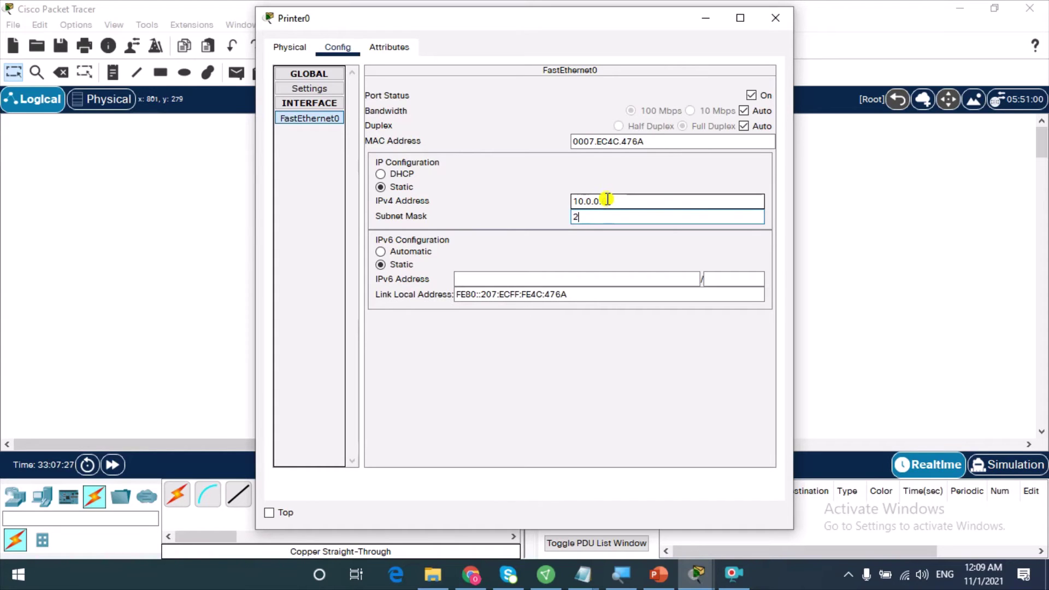
type("55.0.0.0")
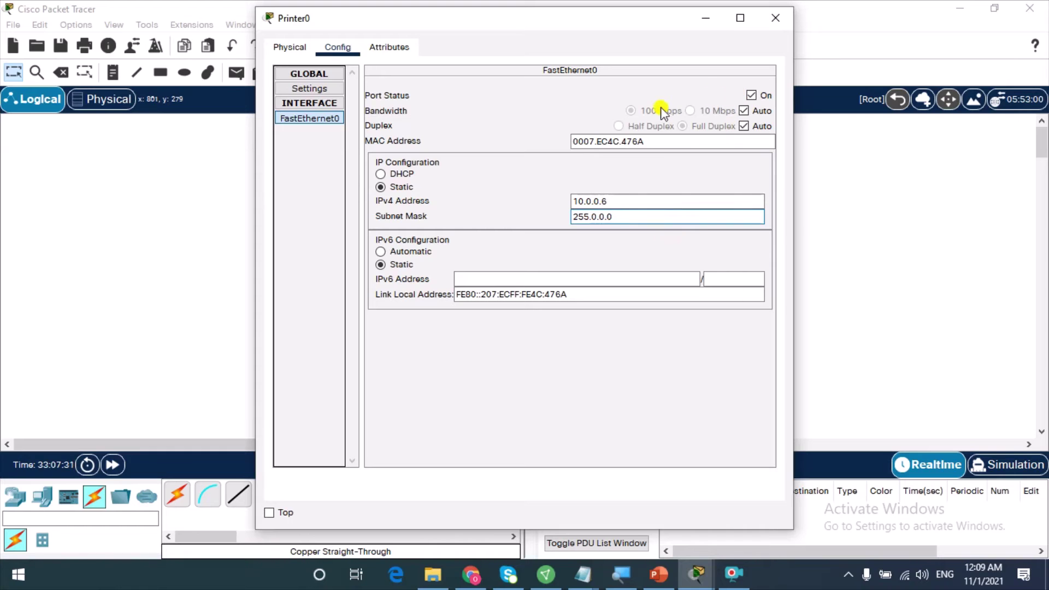
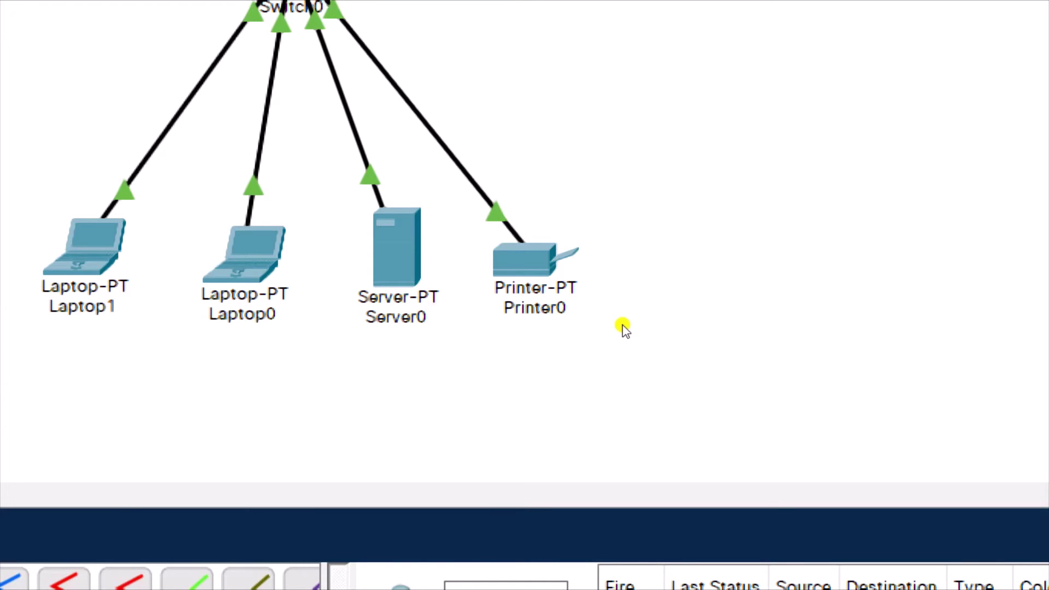
key("super")
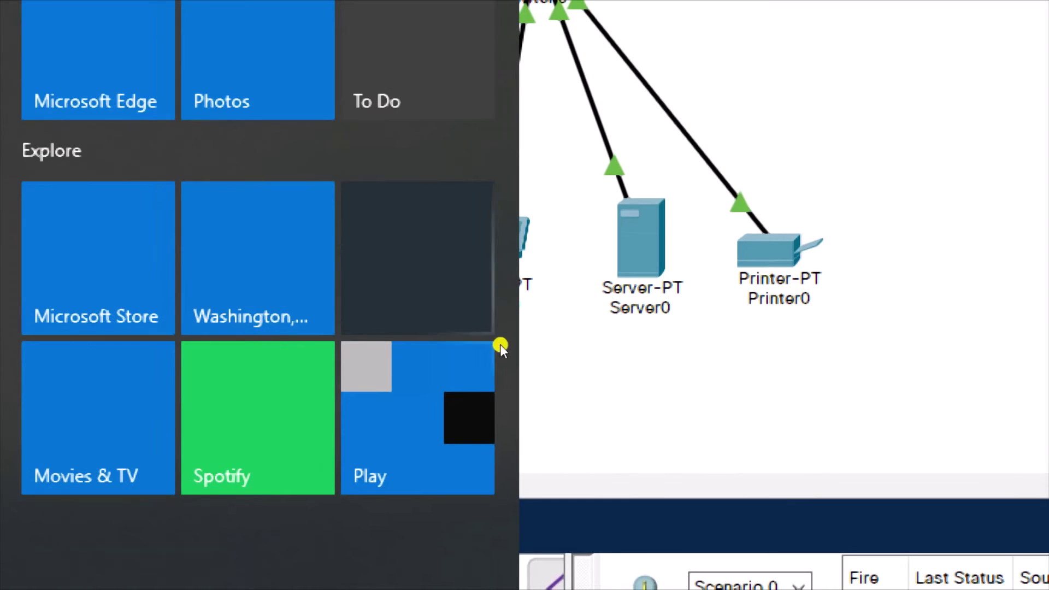
left_click(547, 355)
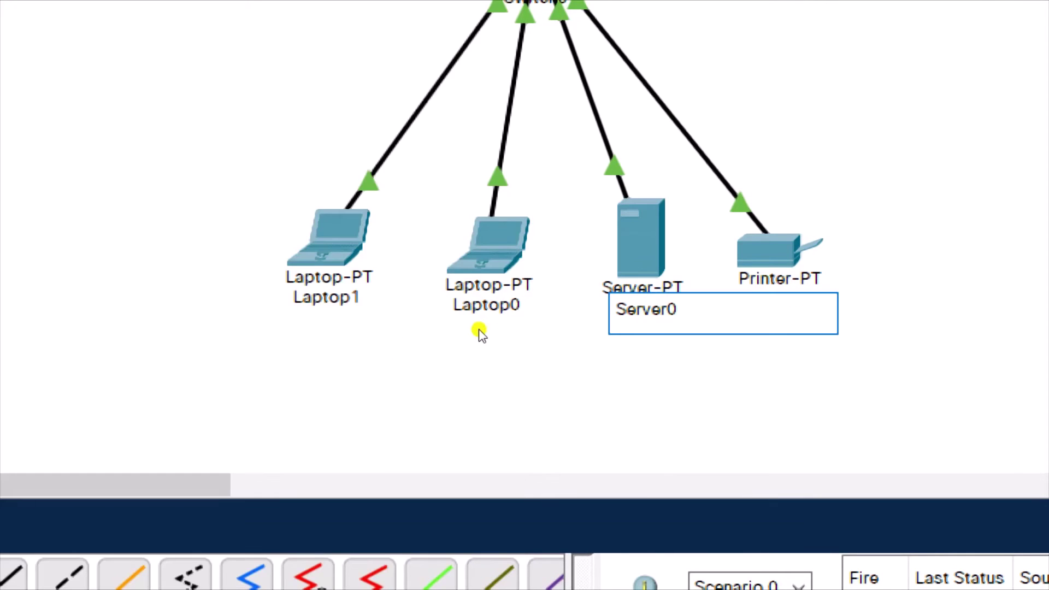
left_click(449, 406)
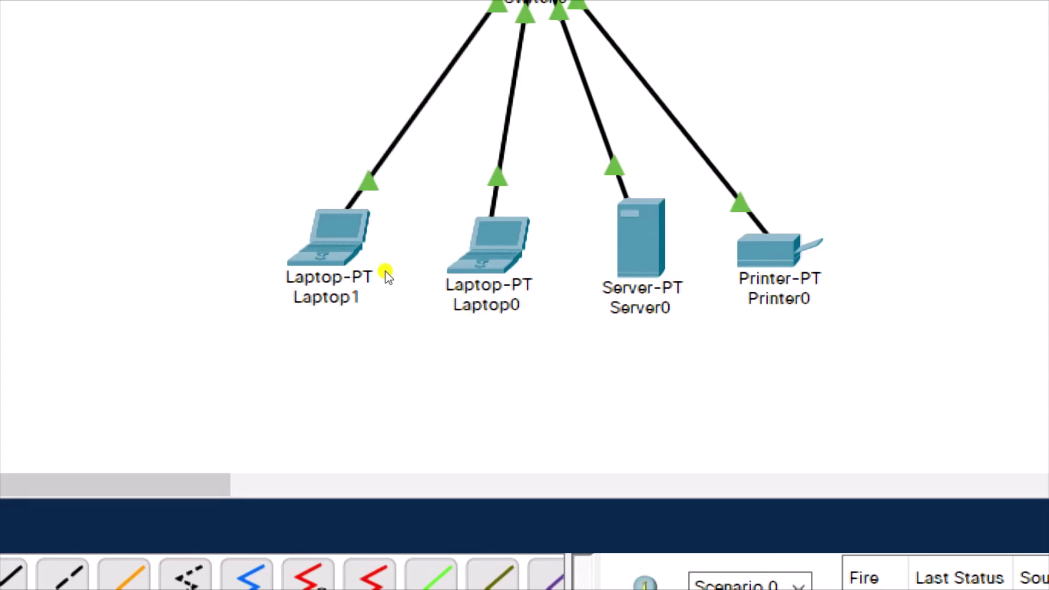
mouse_move(403, 329)
mouse_move(490, 334)
mouse_move(566, 328)
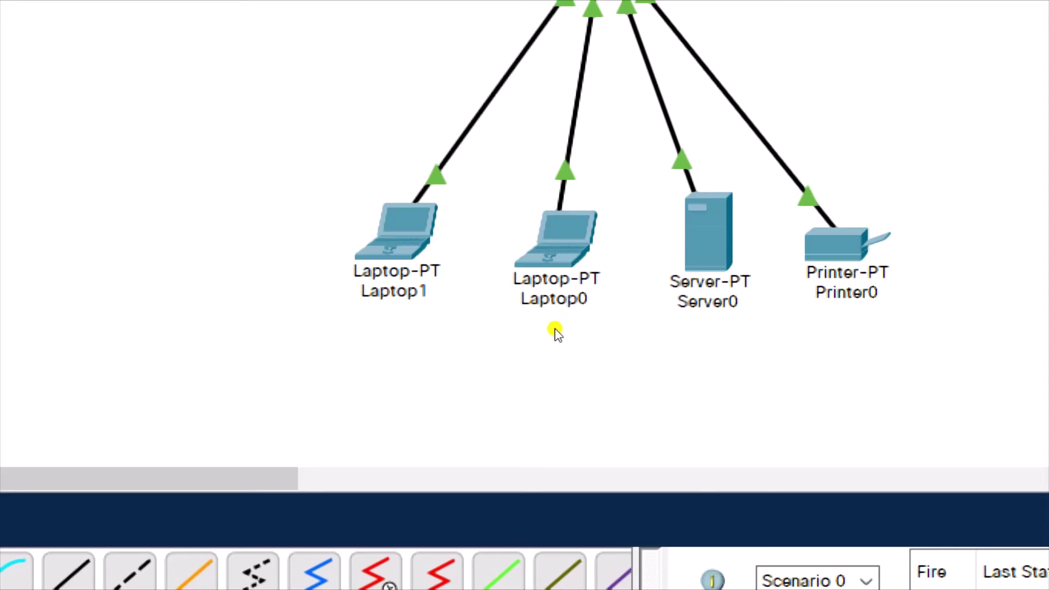
mouse_move(555, 332)
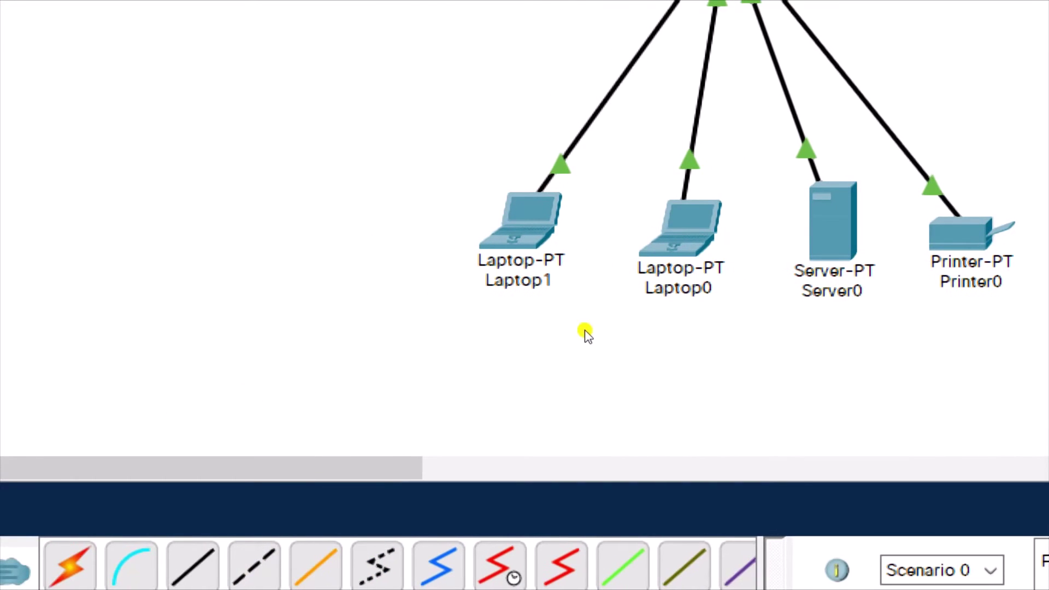
mouse_move(551, 327)
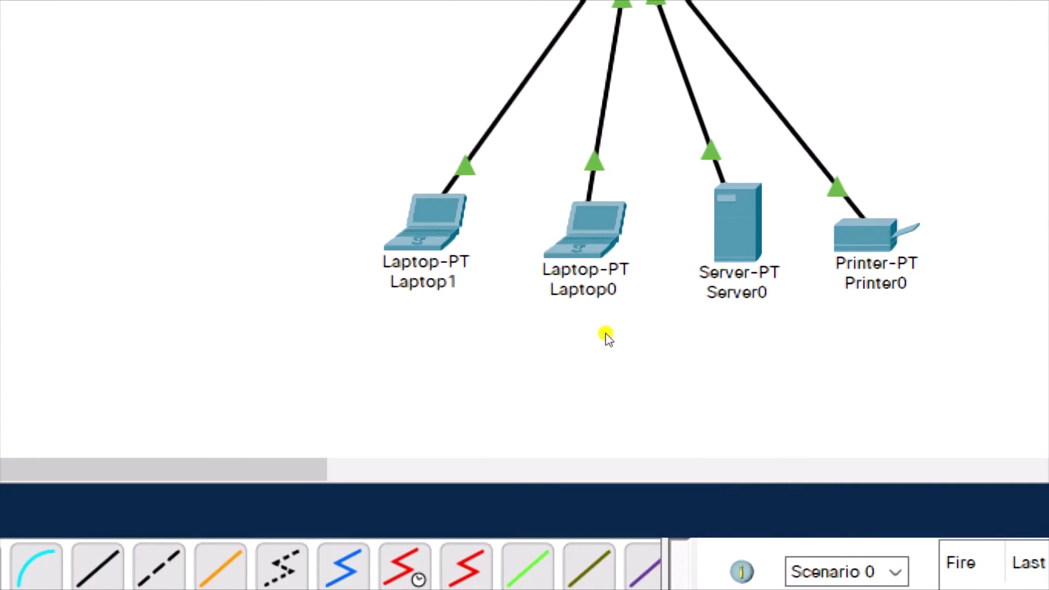
mouse_move(616, 335)
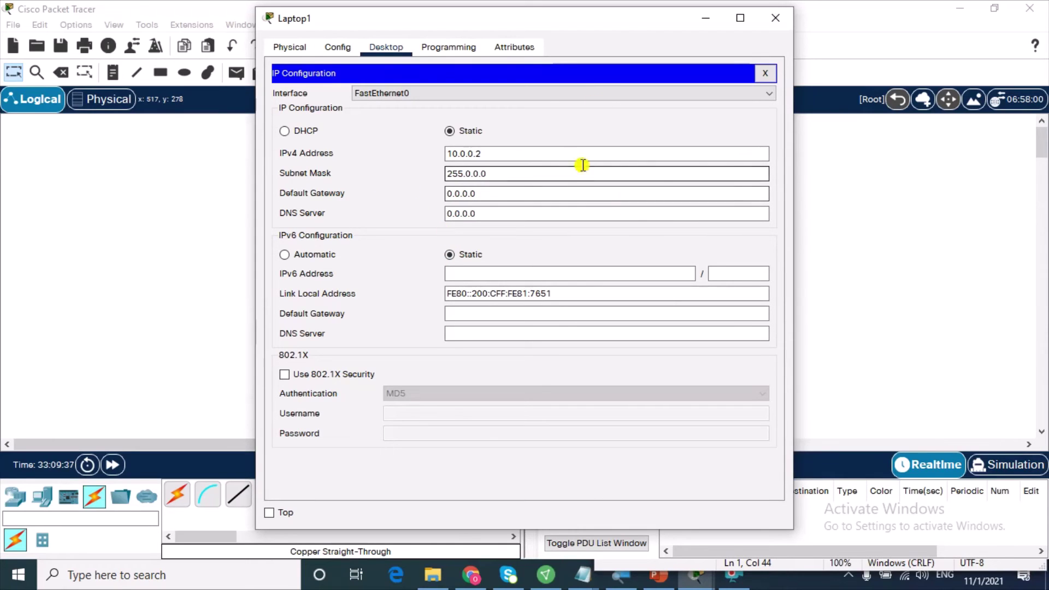
- Leave Laptop1's IP configuration, open its Command Prompt and ping its own address 10.0.0.2
left_click(765, 73)
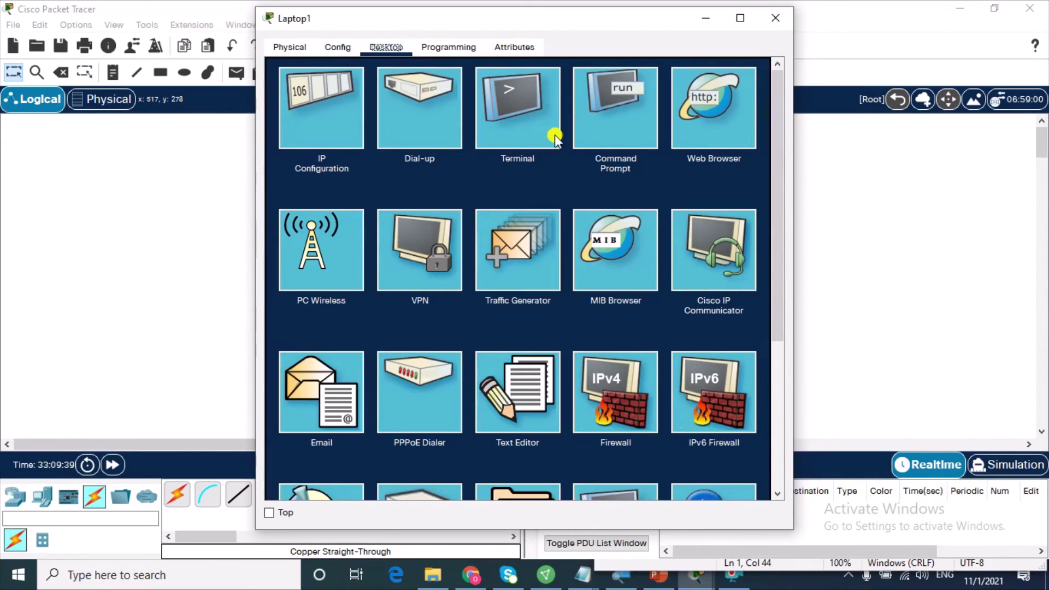
left_click(616, 105)
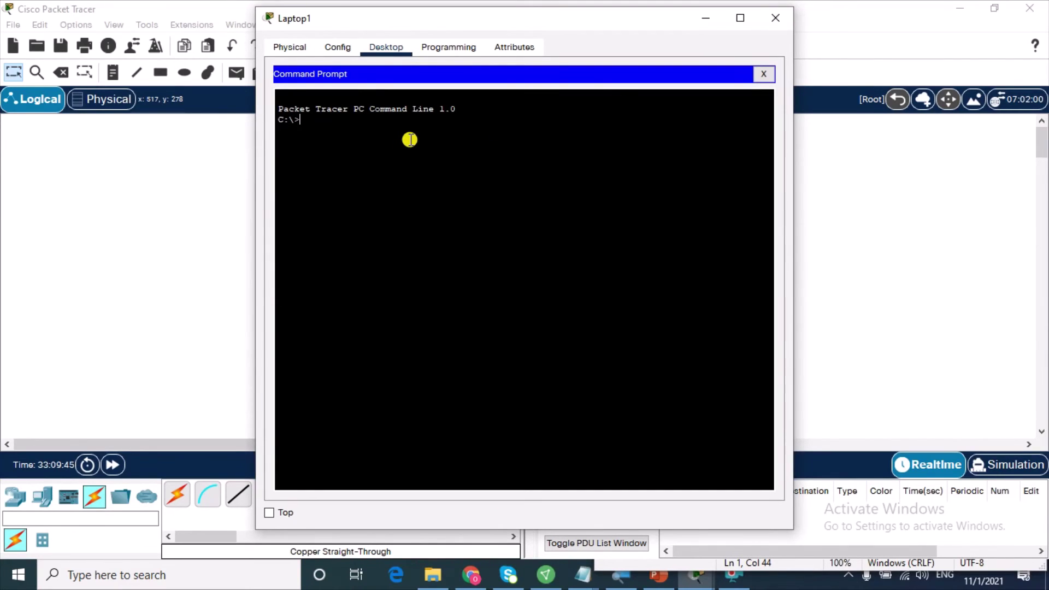
type("ping")
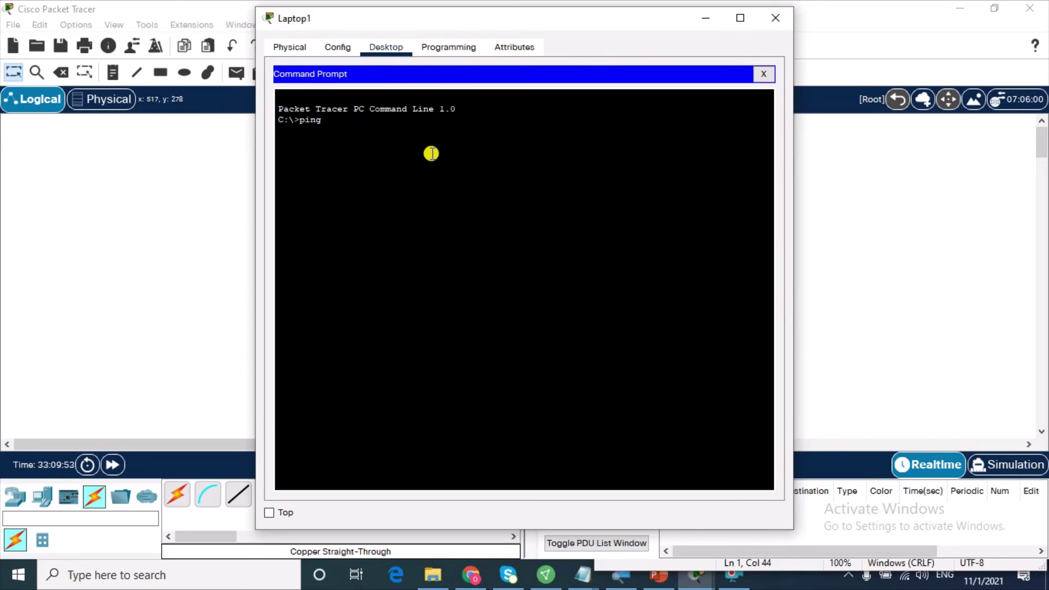
type("10.0.0.2")
key("Return")
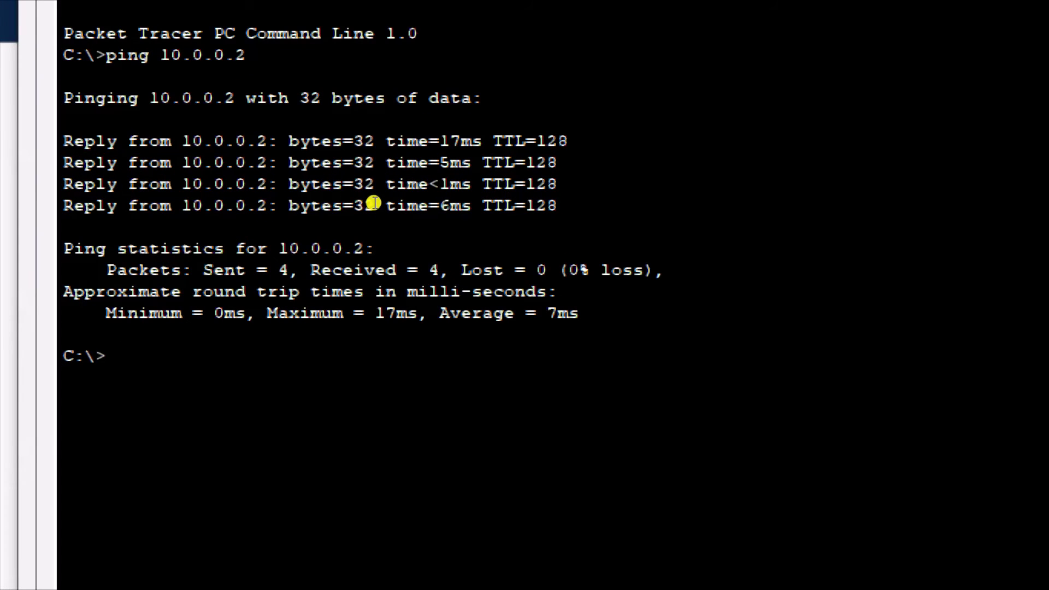
- Ping Laptop0 at 10.0.0.3 from Laptop1's Command Prompt by reusing the previous ping command
key("Up")
key("BackSpace")
key("BackSpace")
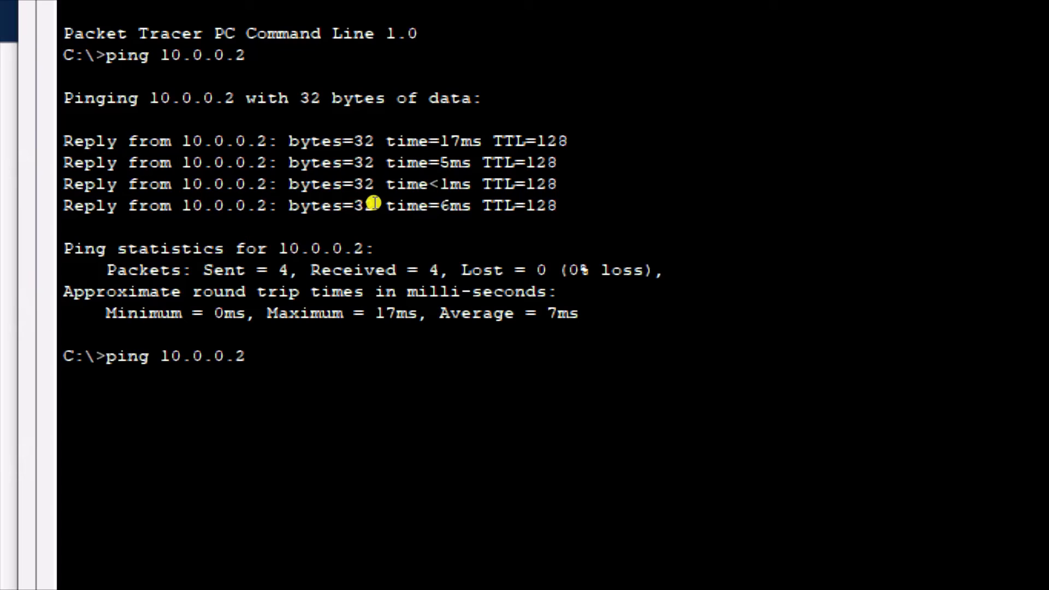
type("3")
key("Return")
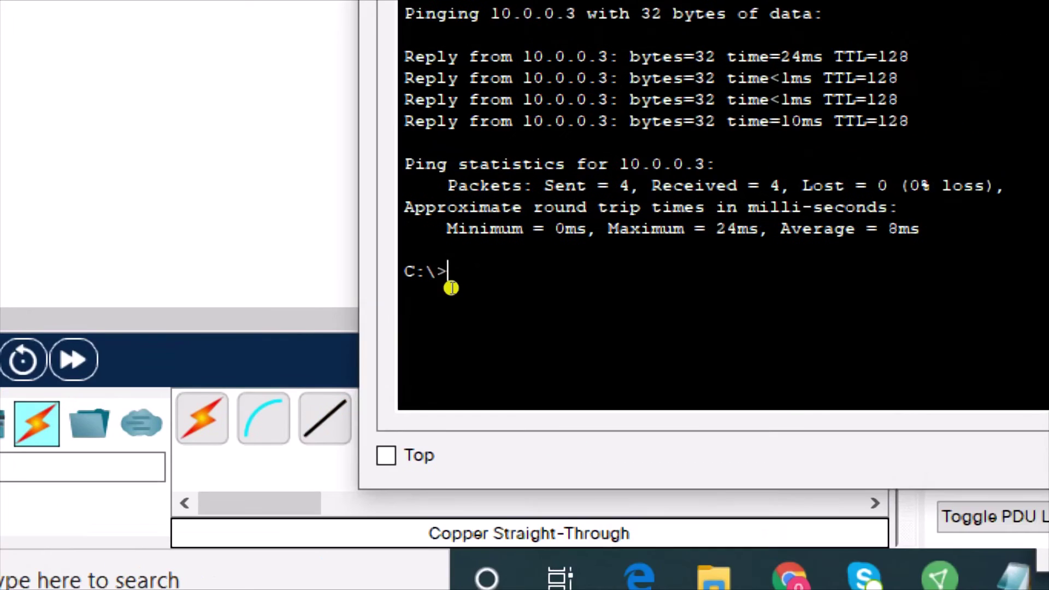
- Ping the printer at 10.0.0.6 from Laptop1's Command Prompt and return to the topology
type("ping 10.")
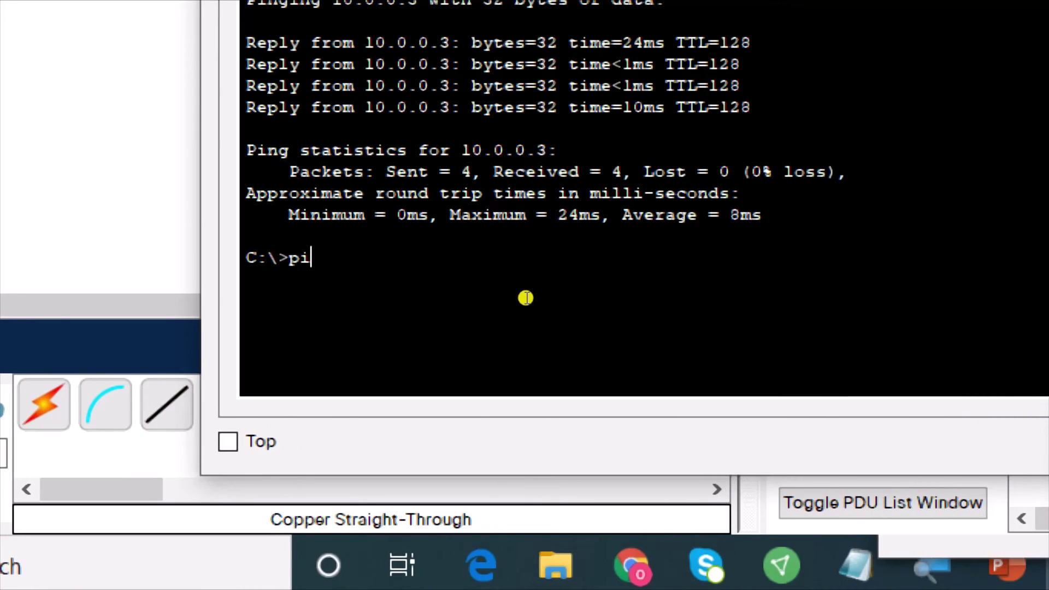
type("0.0.6")
key("Return")
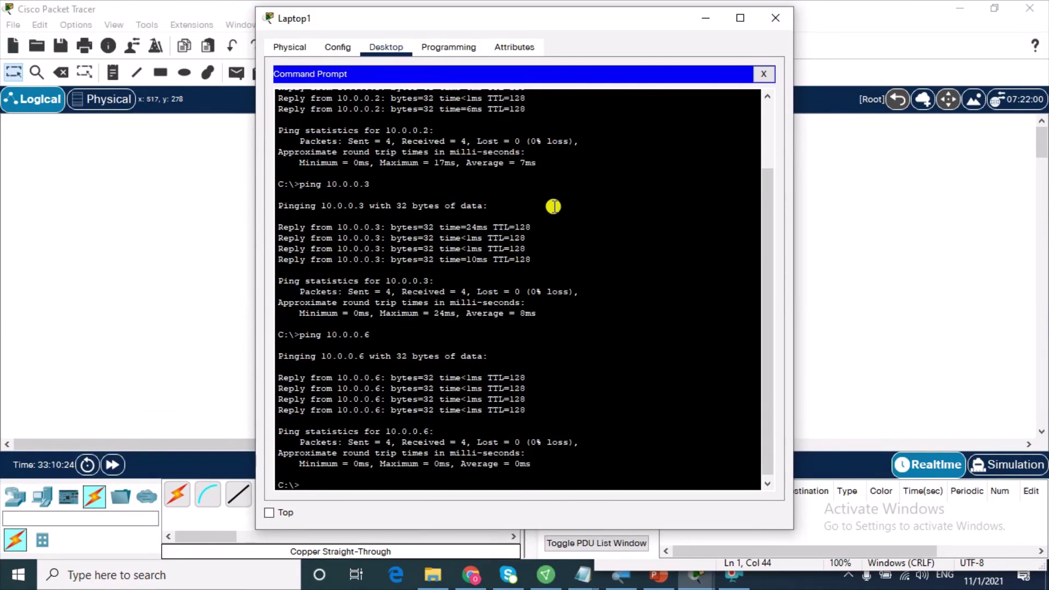
left_click(776, 17)
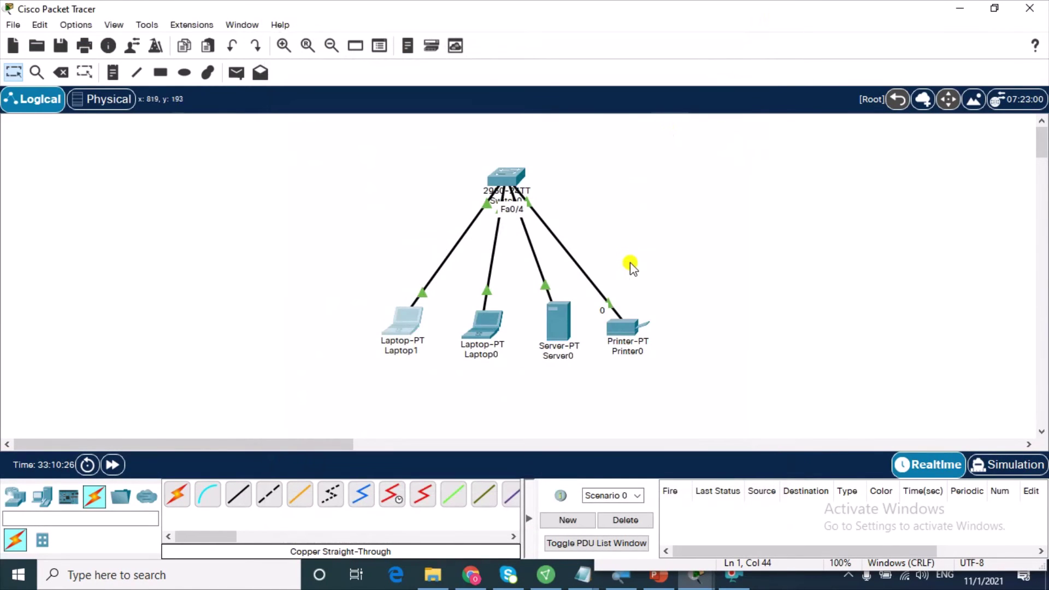
- Look through Printer0's configuration and attributes, and check its port and address summary in the topology
left_click(630, 326)
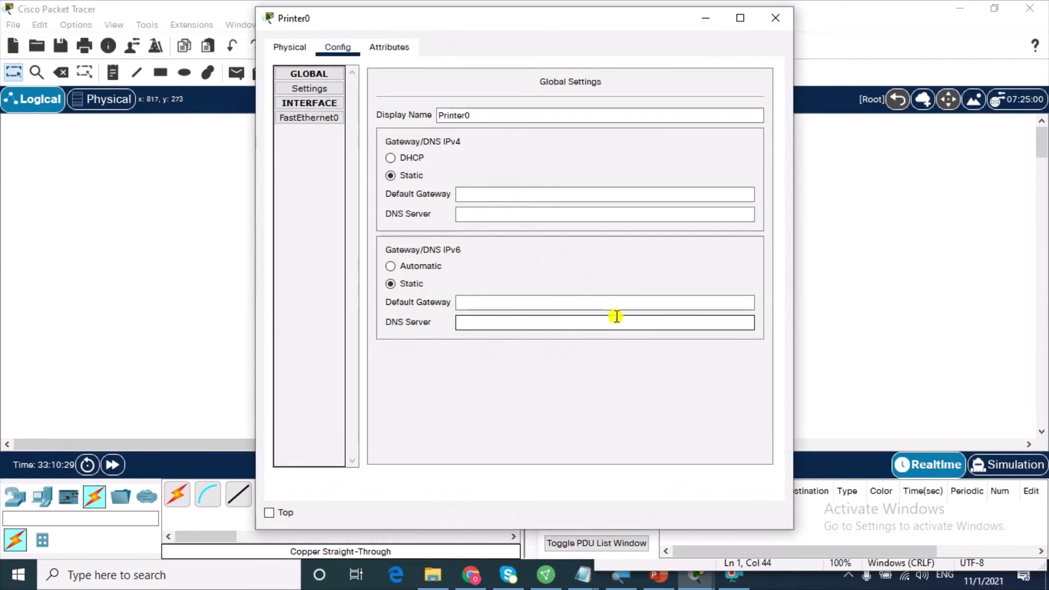
left_click(293, 47)
left_click(384, 47)
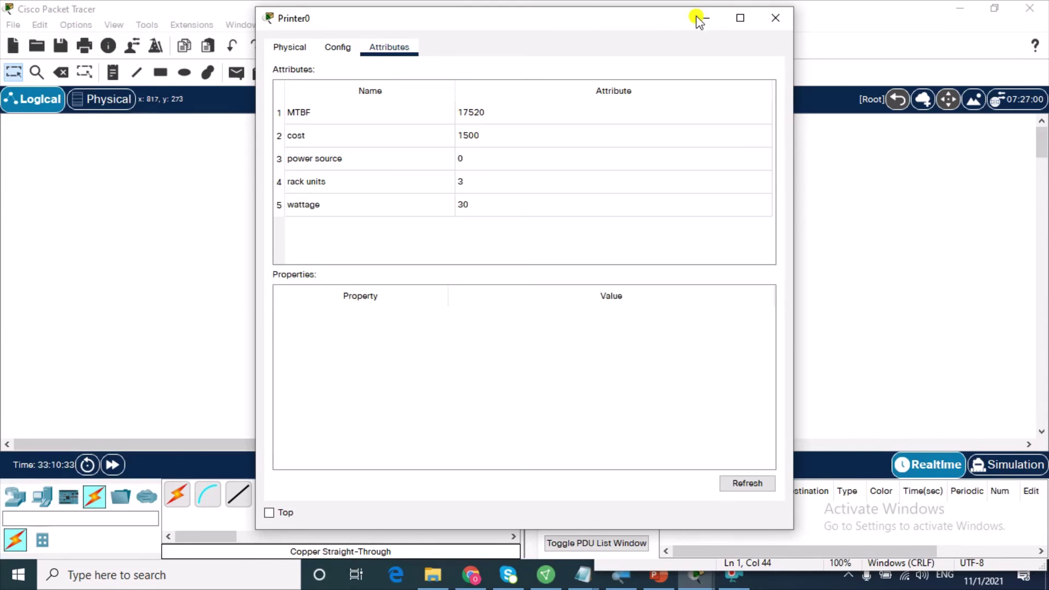
left_click(776, 17)
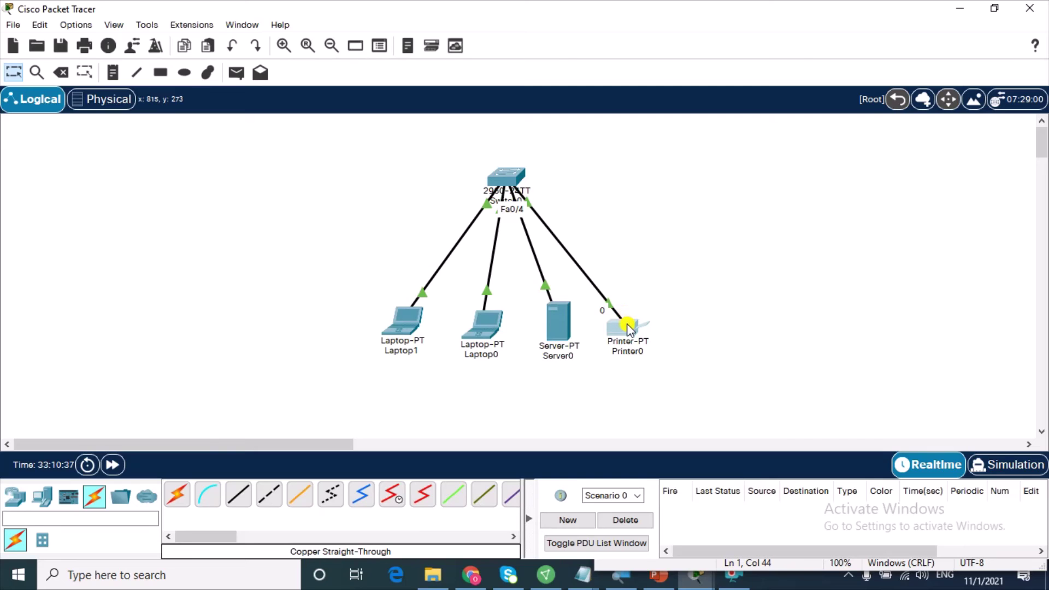
mouse_move(629, 329)
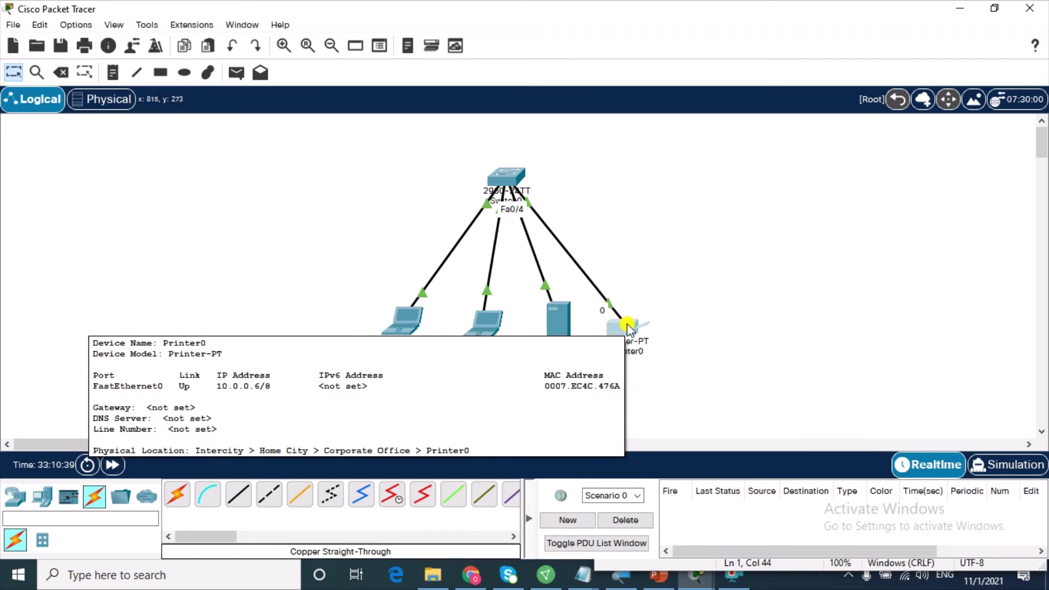
- Review the earlier ping results in Laptop1's Command Prompt and return to the topology
left_click(409, 320)
left_click(631, 91)
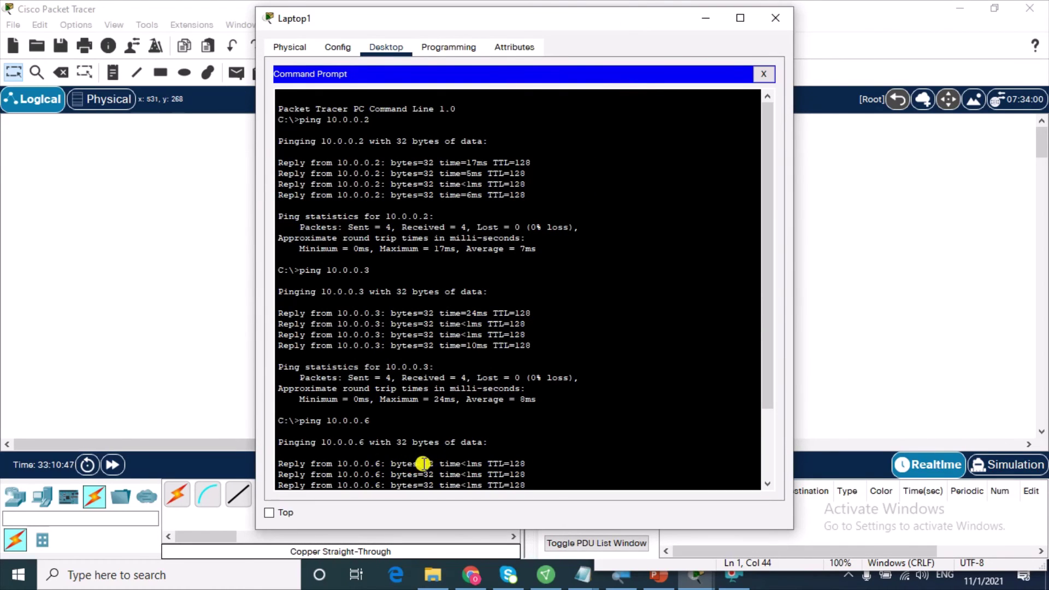
key("alt+F4")
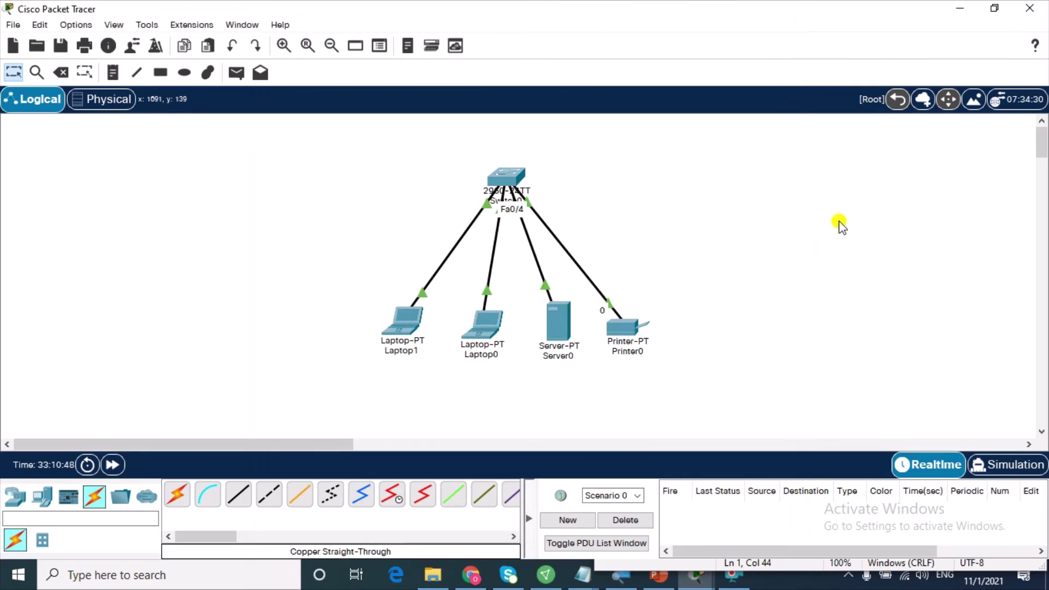
- Ping 10.0.0.1 from Server0's Command Prompt, then return to the topology to check Laptop1's address
left_click(561, 319)
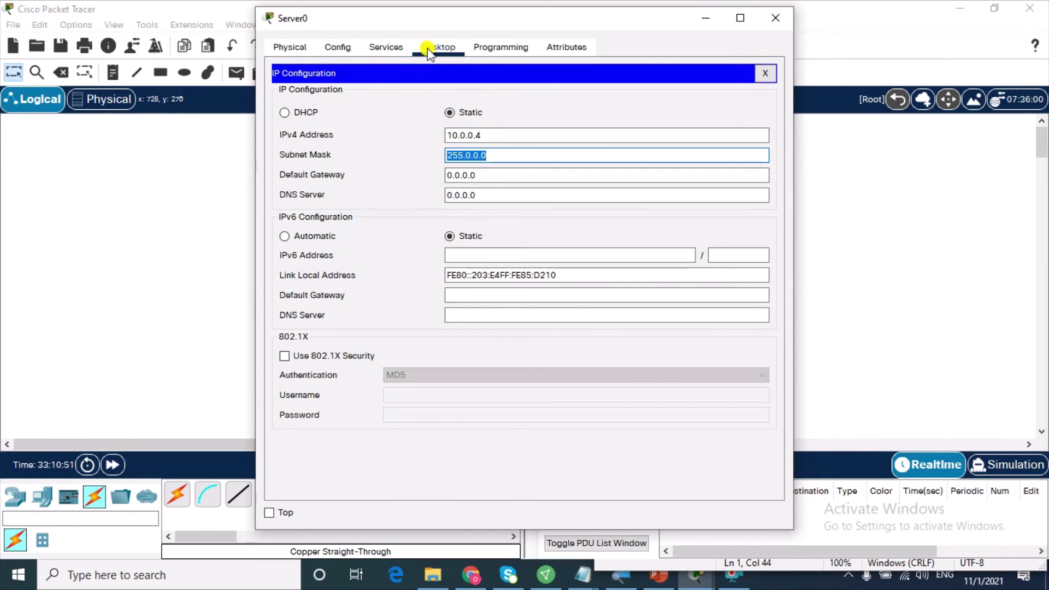
left_click(767, 72)
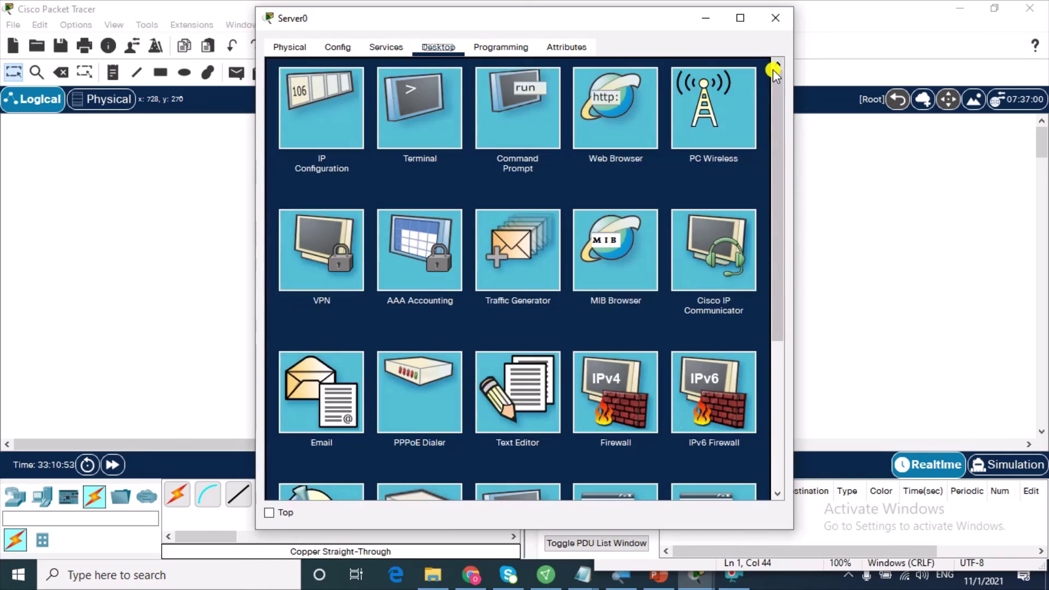
left_click(544, 110)
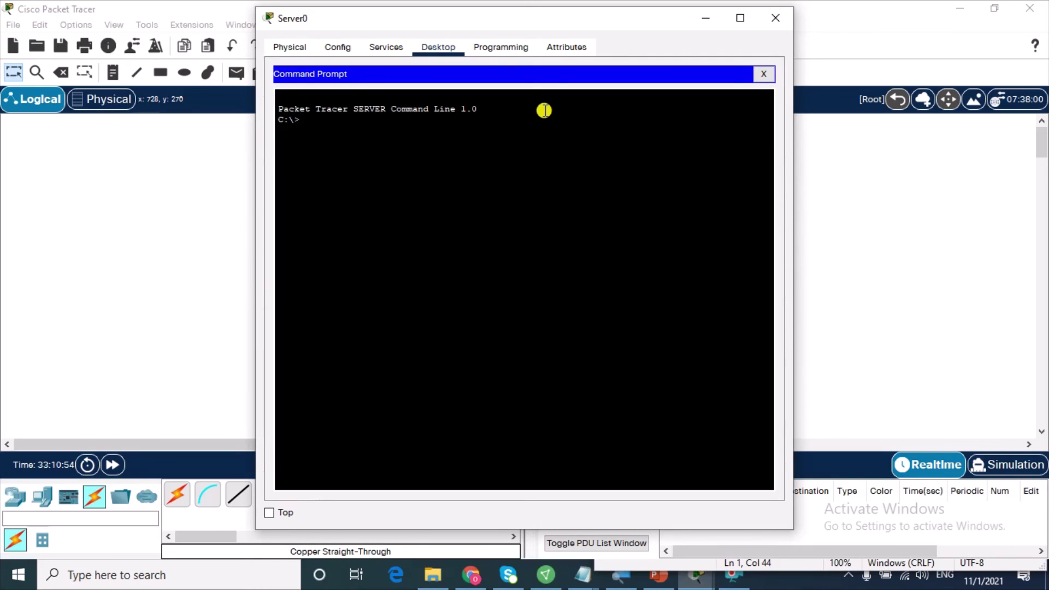
type("ping 10.0.o")
type("0.1")
key("Return")
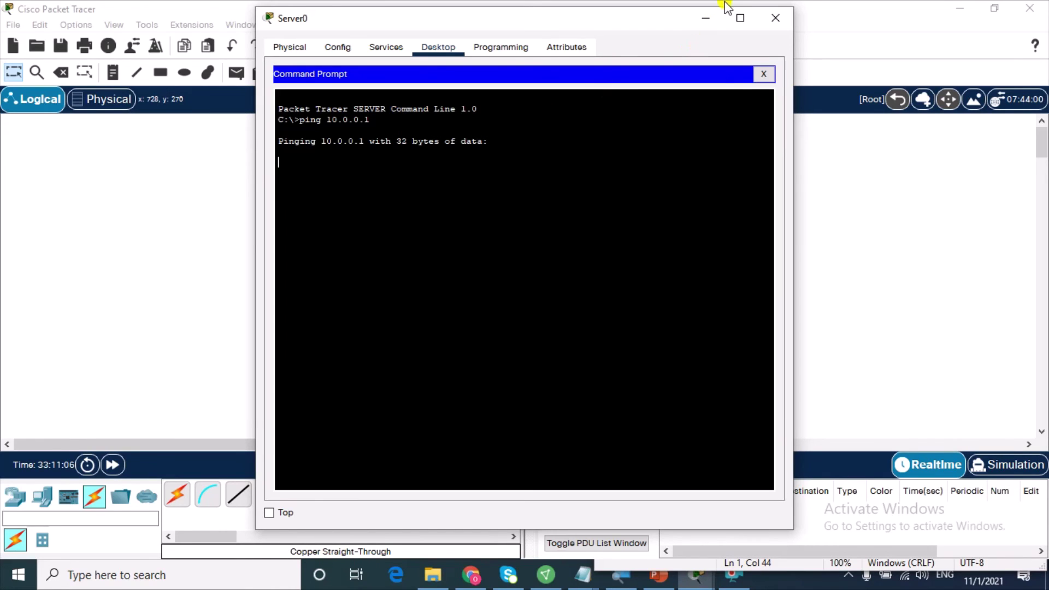
left_click(707, 17)
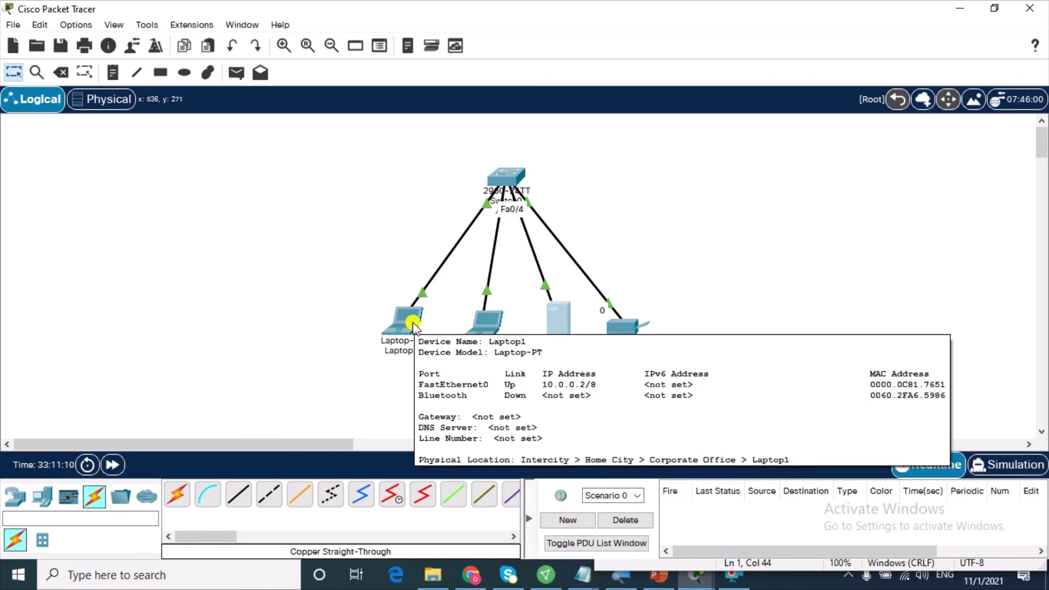
- Run a continuous ping with -t to Laptop1 at 10.0.0.2 from Server0's Command Prompt, stop it, and return to the topology
left_click(563, 325)
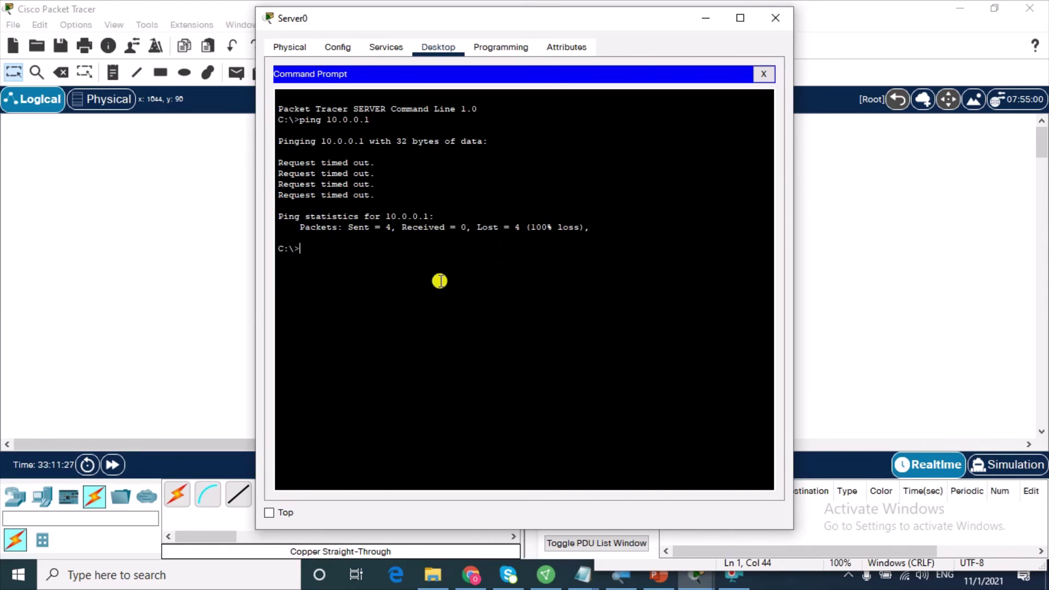
type("ping")
type(" 10.0.0.2")
key("BackSpace")
key("BackSpace")
key("BackSpace")
key("BackSpace")
key("BackSpace")
key("BackSpace")
type("-t 10.0.0.2")
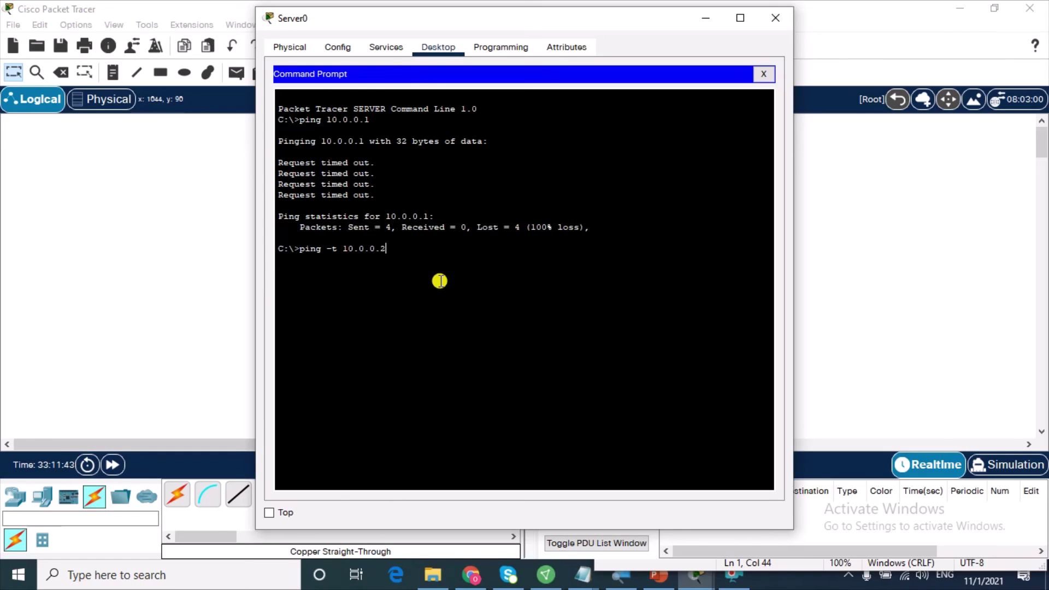
key("Return")
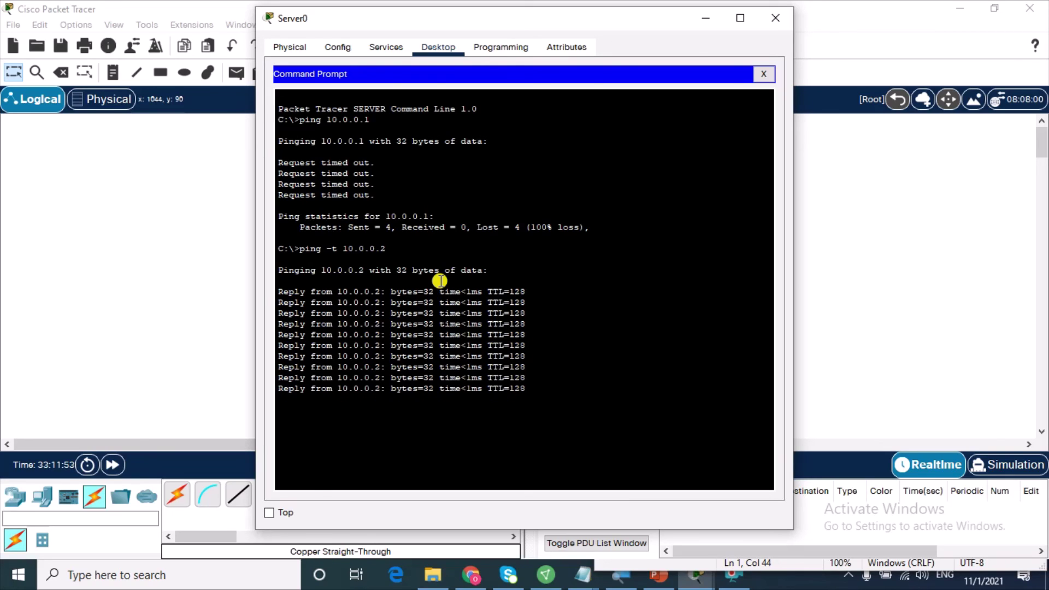
key("ctrl+c")
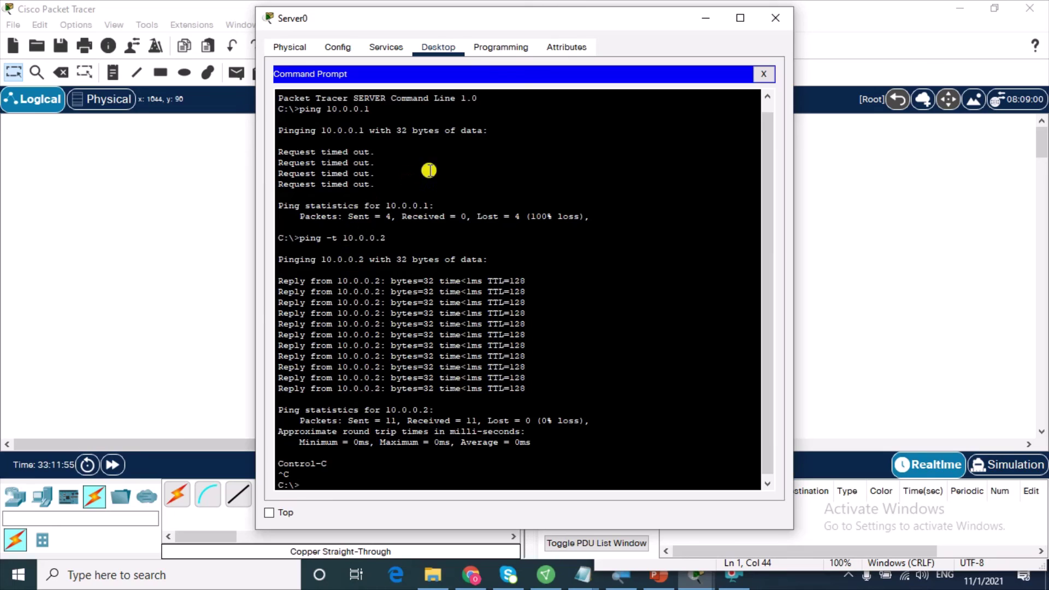
left_click(702, 20)
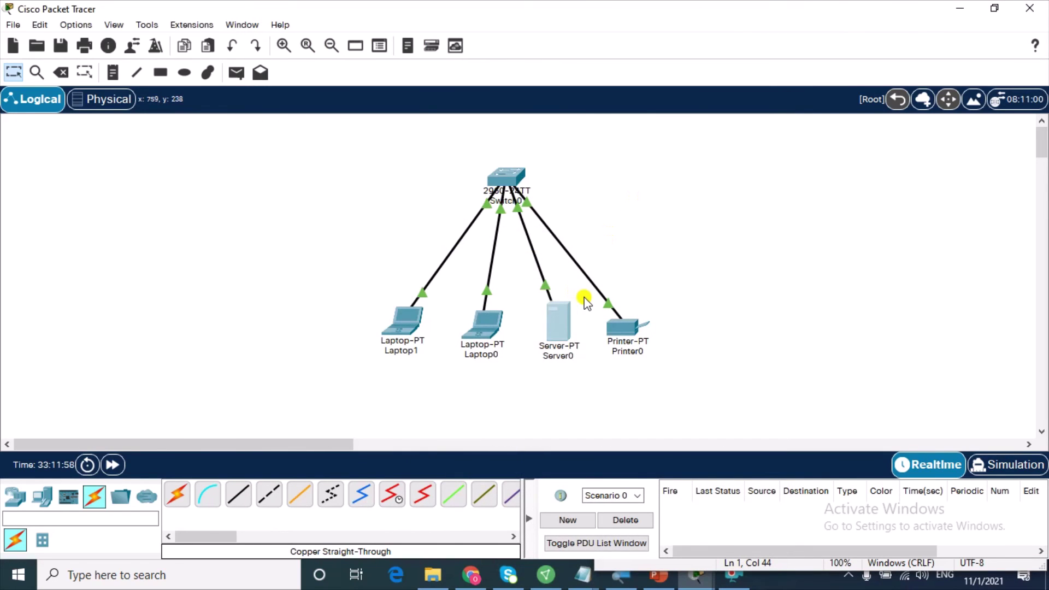